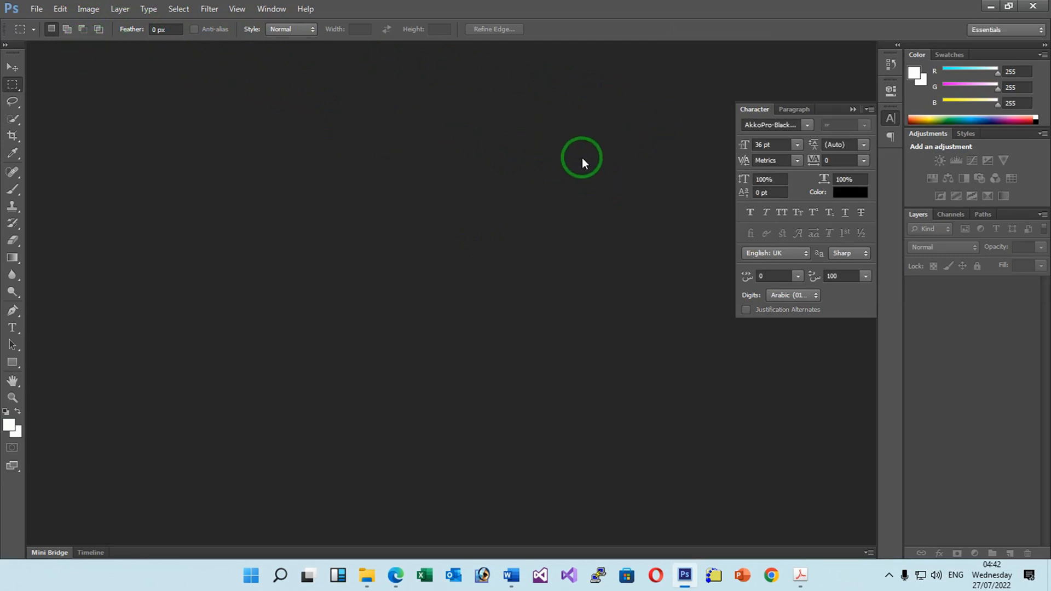
Start a new document with the Custom preset, 1000 pixels wide and 800 pixels high
{"action": "left_click", "coordinate": [46, 13]}
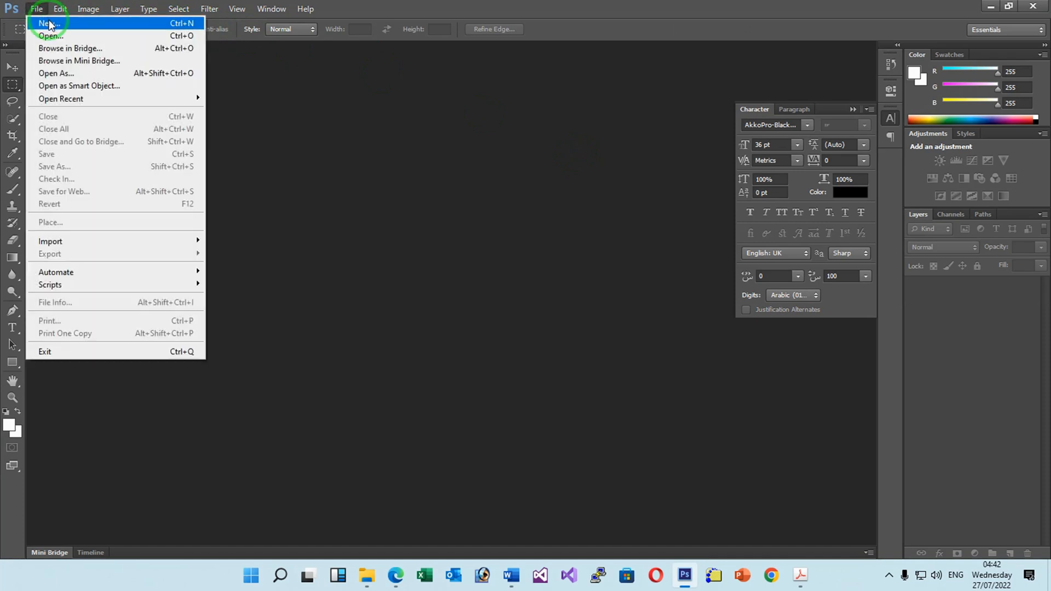
{"action": "left_click", "coordinate": [50, 24]}
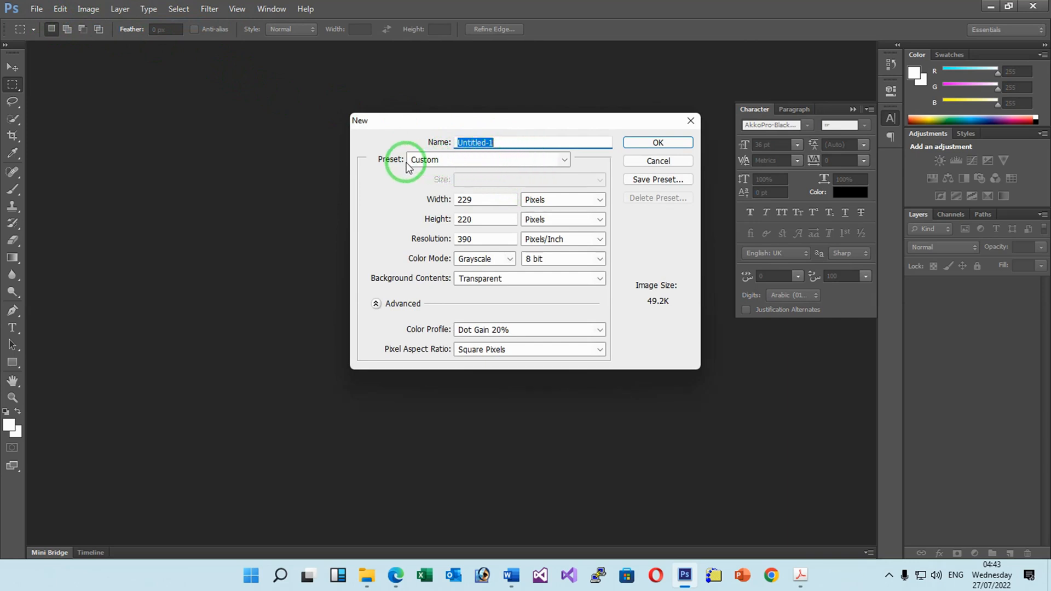
{"action": "left_click", "coordinate": [443, 164]}
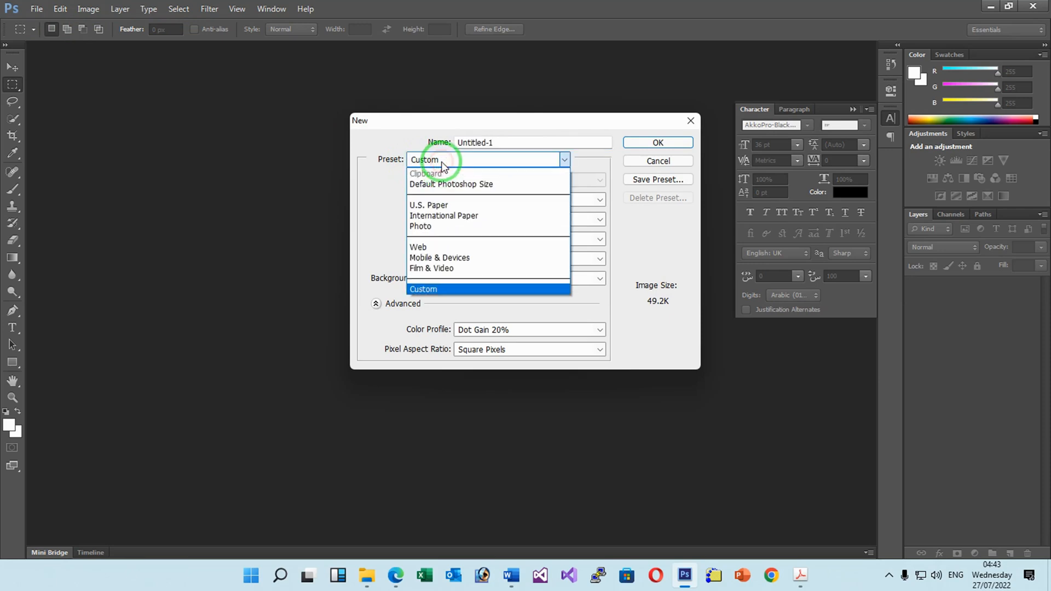
{"action": "left_click", "coordinate": [443, 290]}
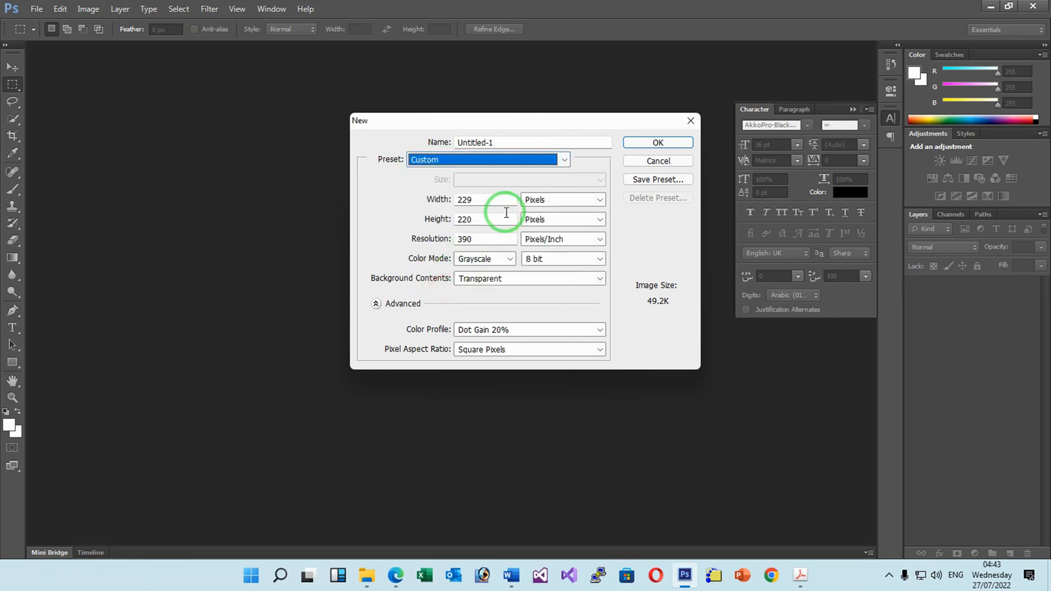
{"action": "left_click_drag", "start_coordinate": [482, 200], "coordinate": [433, 201]}
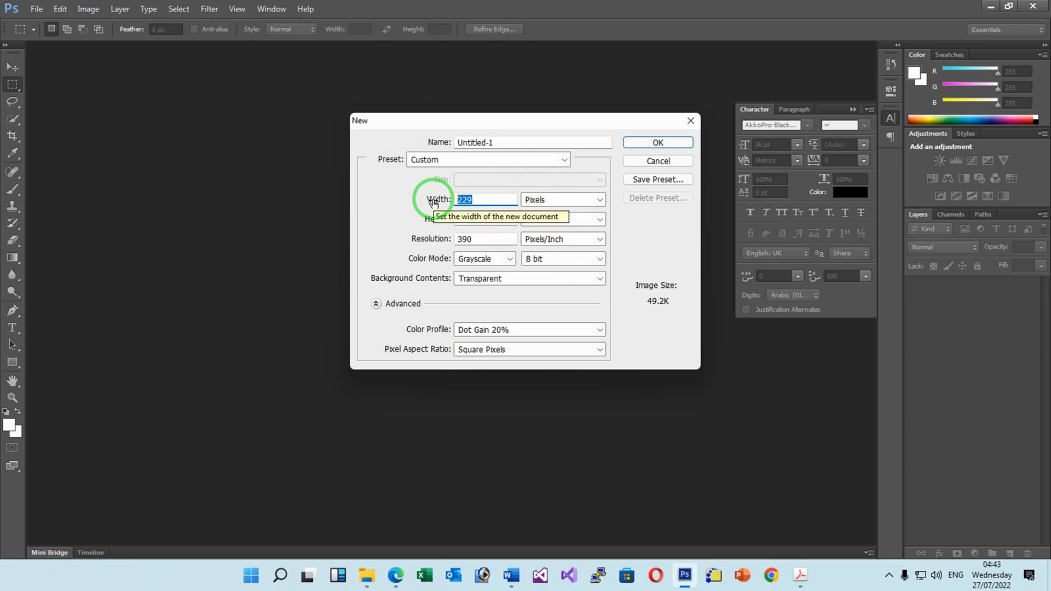
{"action": "type", "text": "1000"}
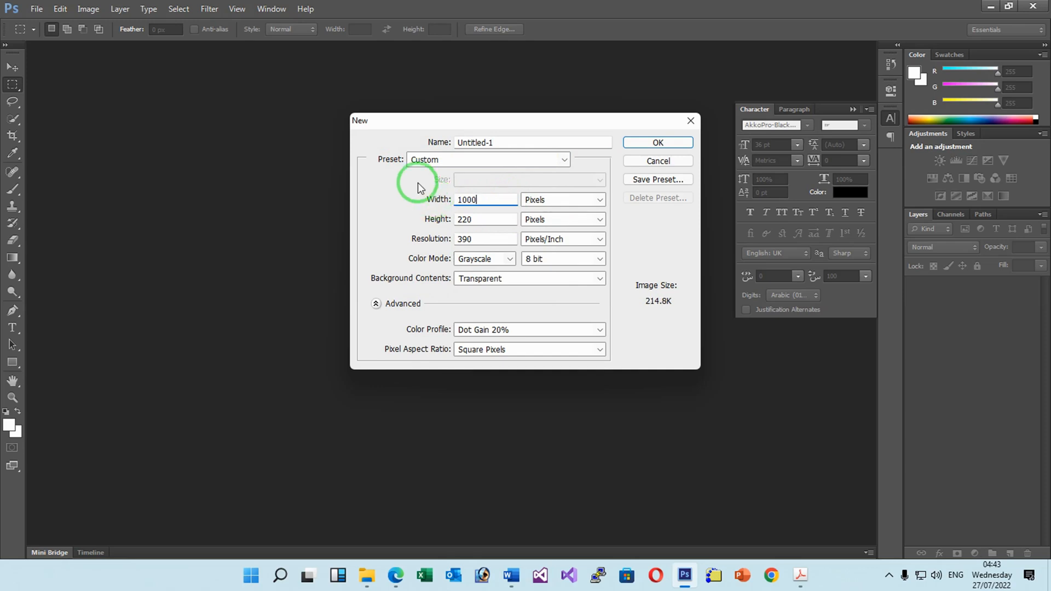
{"action": "left_click", "coordinate": [432, 219]}
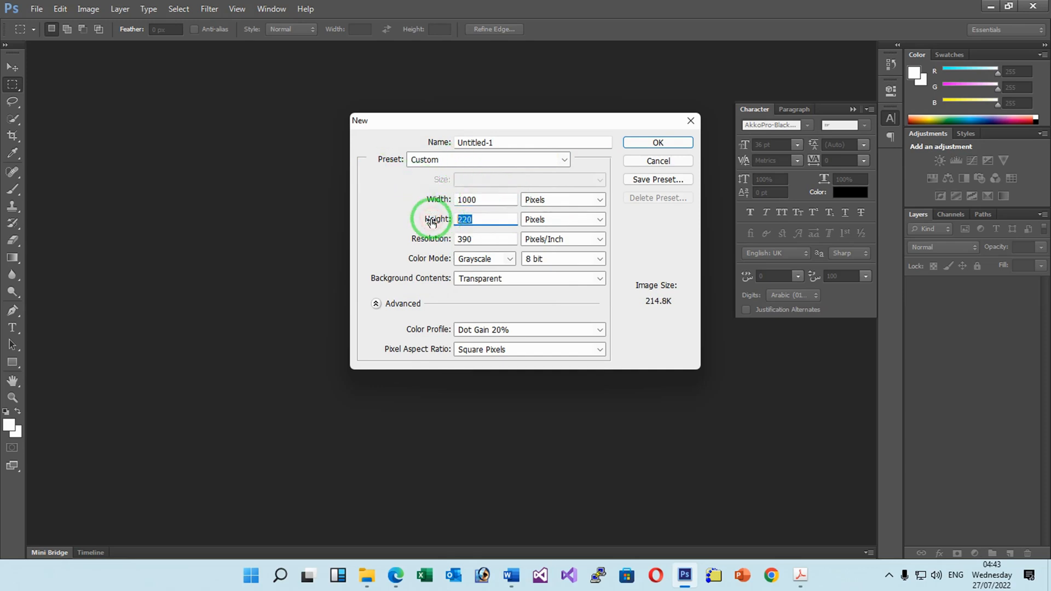
{"action": "type", "text": "800"}
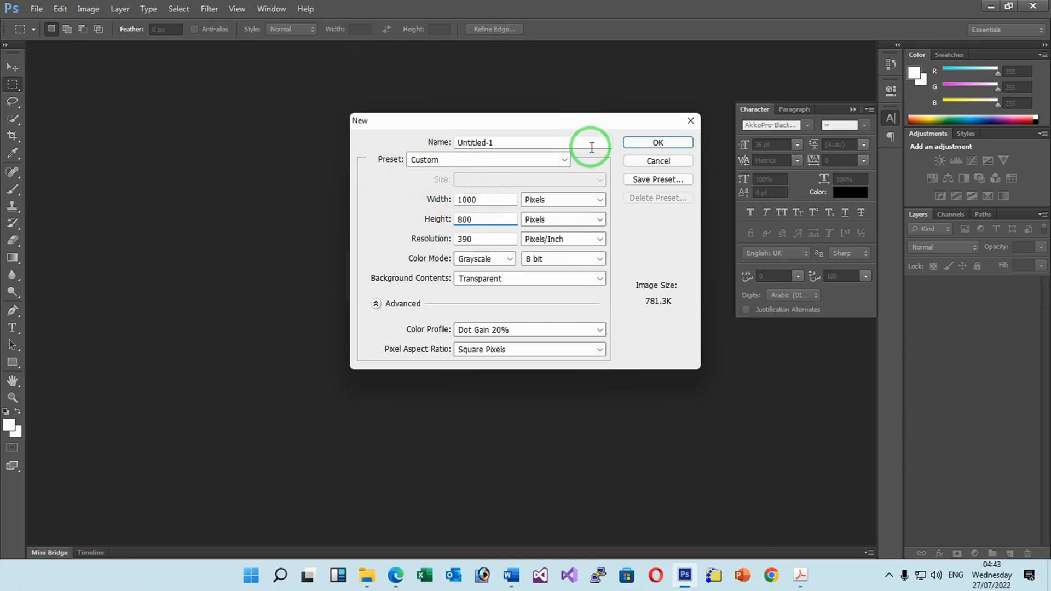
{"action": "left_click", "coordinate": [556, 204]}
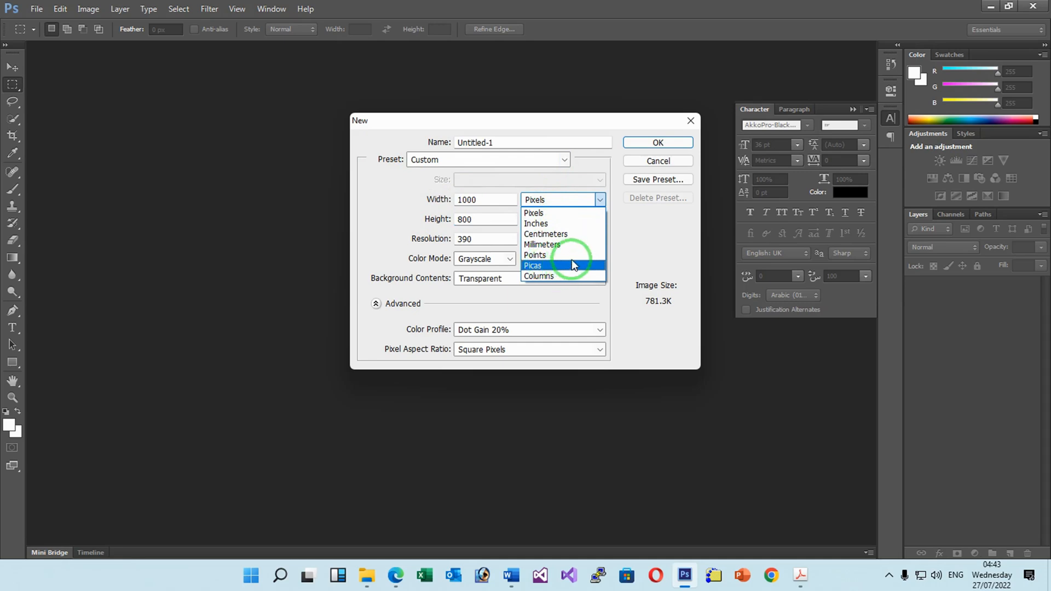
{"action": "left_click", "coordinate": [569, 213]}
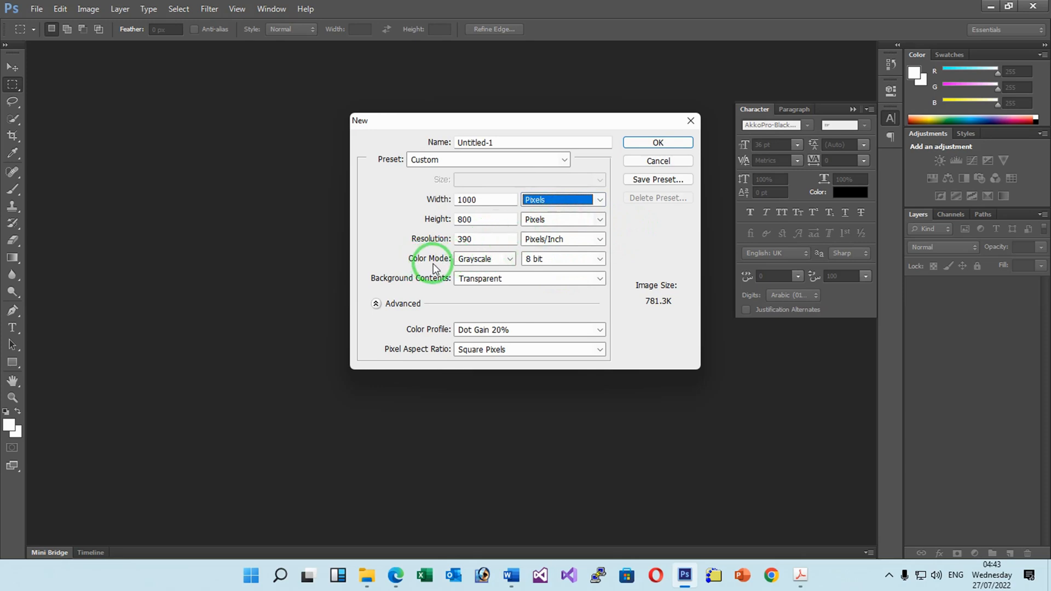
Set the new document to Lab Color, 8 bit, with White background contents, and create it
{"action": "left_click", "coordinate": [487, 258]}
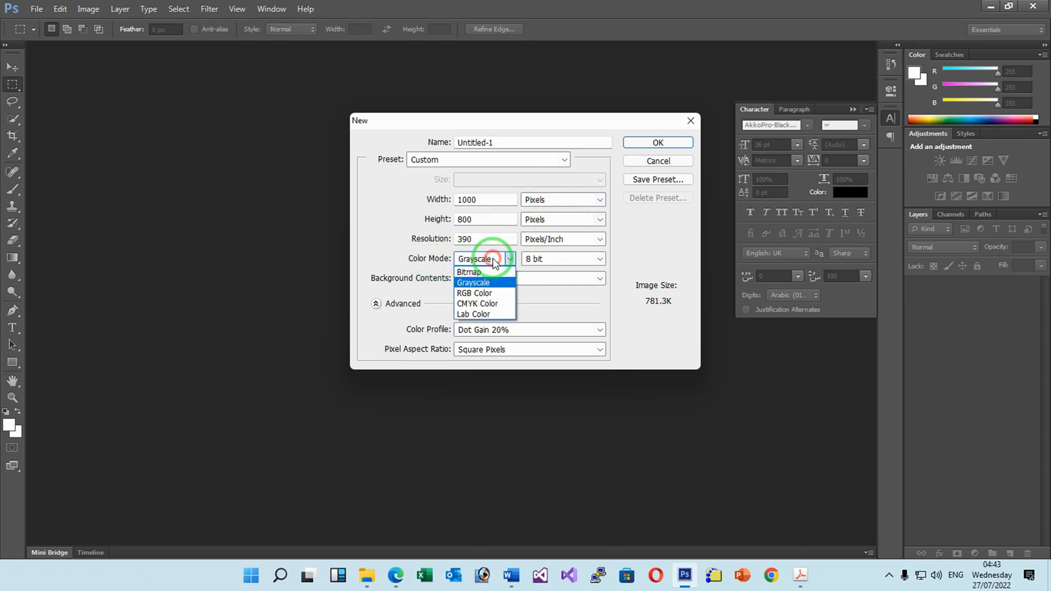
{"action": "left_click", "coordinate": [491, 316]}
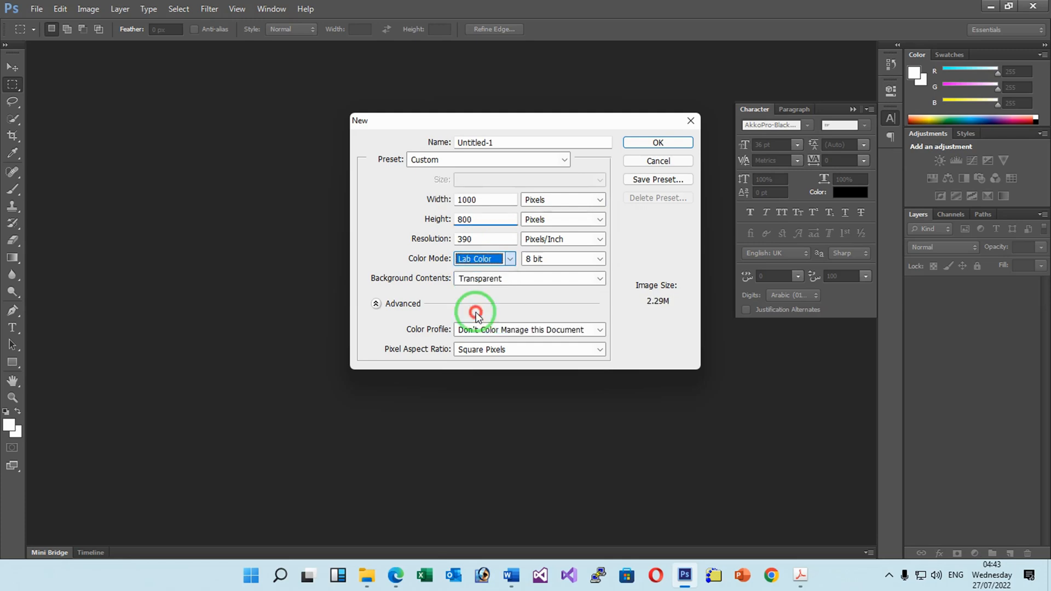
{"action": "left_click", "coordinate": [550, 260]}
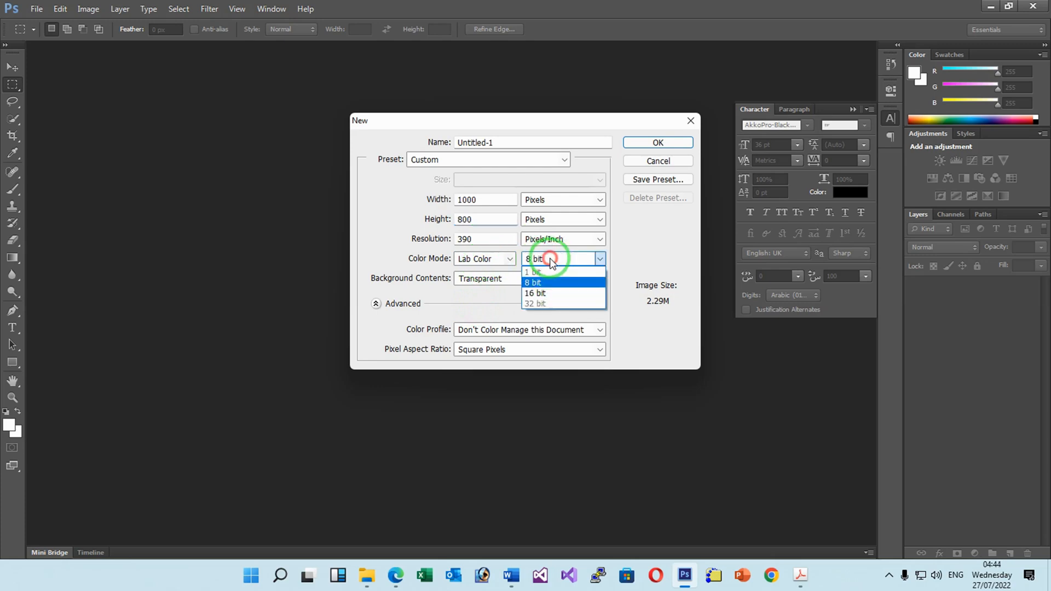
{"action": "left_click", "coordinate": [539, 304]}
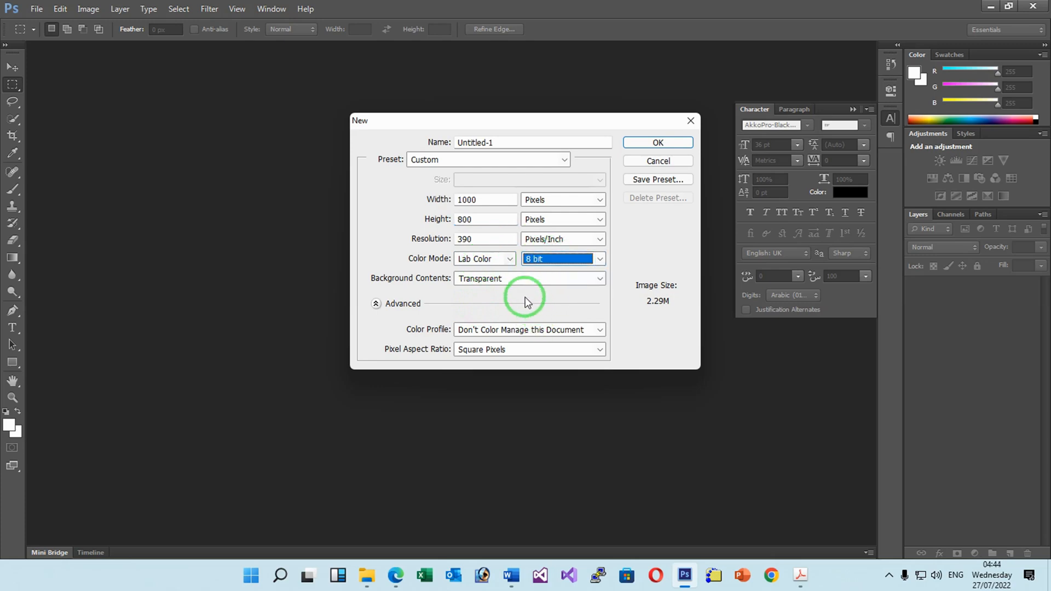
{"action": "left_click", "coordinate": [501, 280]}
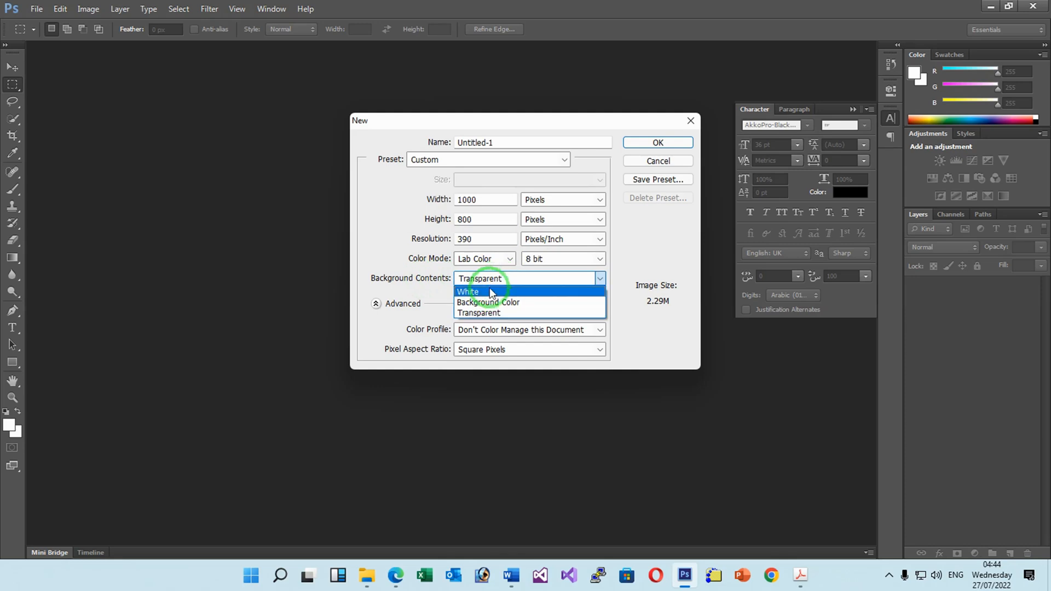
{"action": "left_click", "coordinate": [489, 293]}
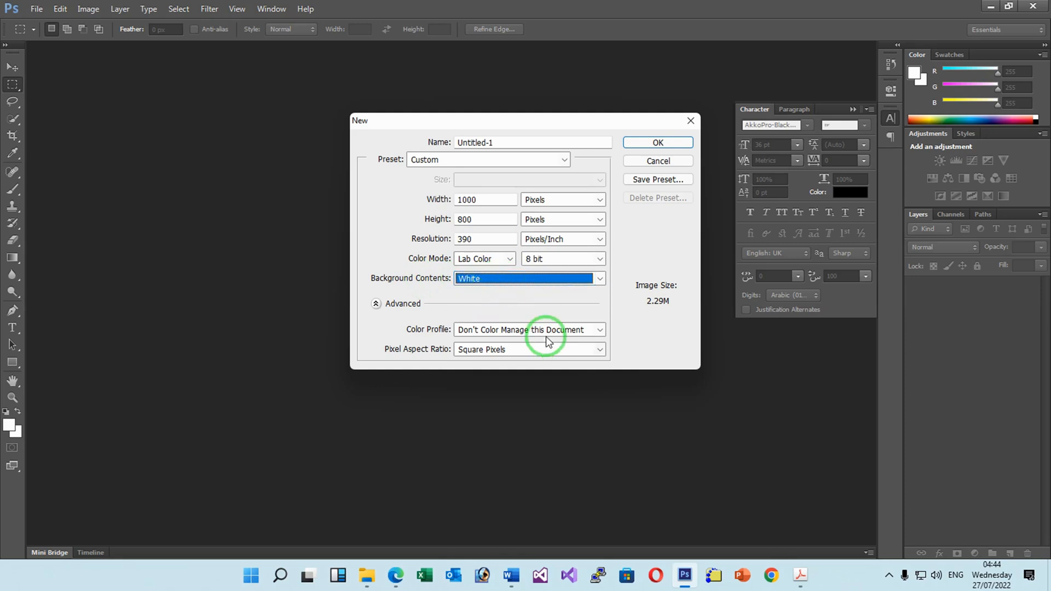
{"action": "left_click", "coordinate": [658, 144]}
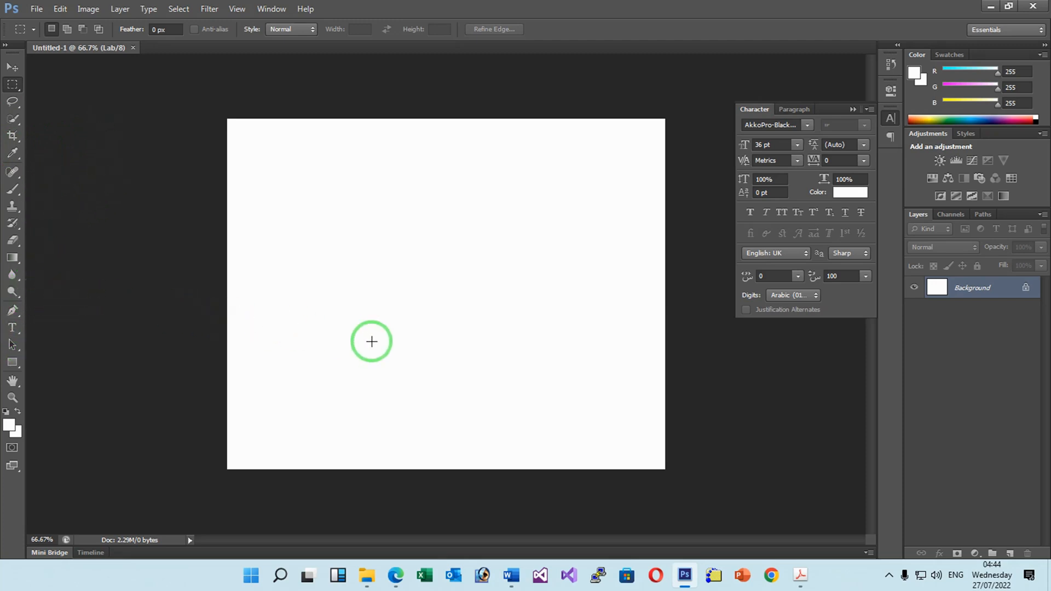
Duplicate the Background layer as Background copy
{"action": "right_click", "coordinate": [982, 289]}
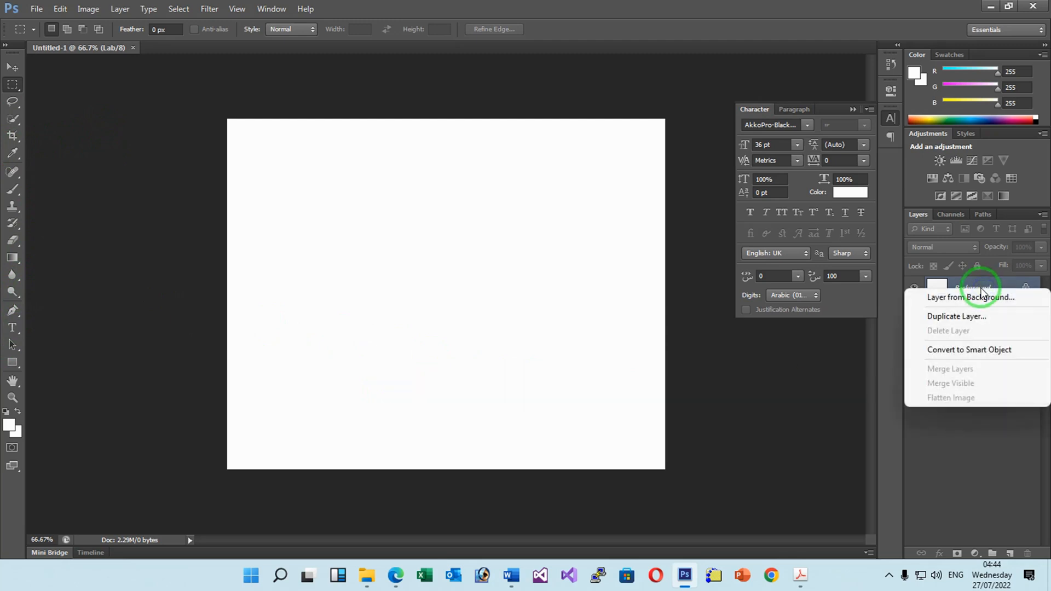
{"action": "left_click", "coordinate": [968, 318]}
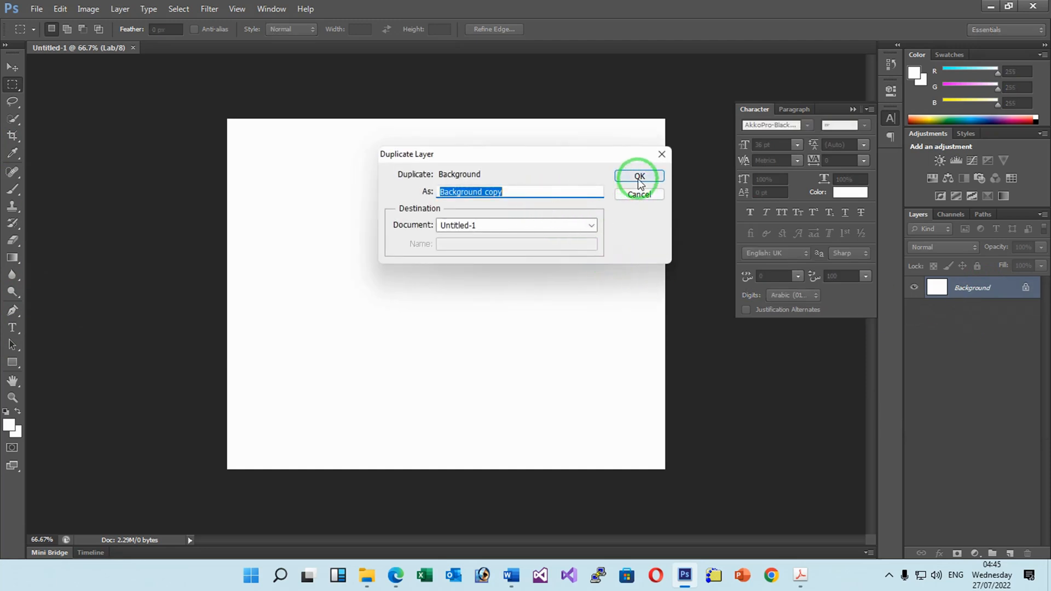
{"action": "left_click", "coordinate": [639, 177]}
Apply a red Color Overlay layer style to the Background copy layer
{"action": "mouse_move", "coordinate": [1011, 290]}
{"action": "left_mouse_down"}
{"action": "mouse_move", "coordinate": [960, 294]}
{"action": "mouse_move", "coordinate": [1019, 292]}
{"action": "left_mouse_up"}
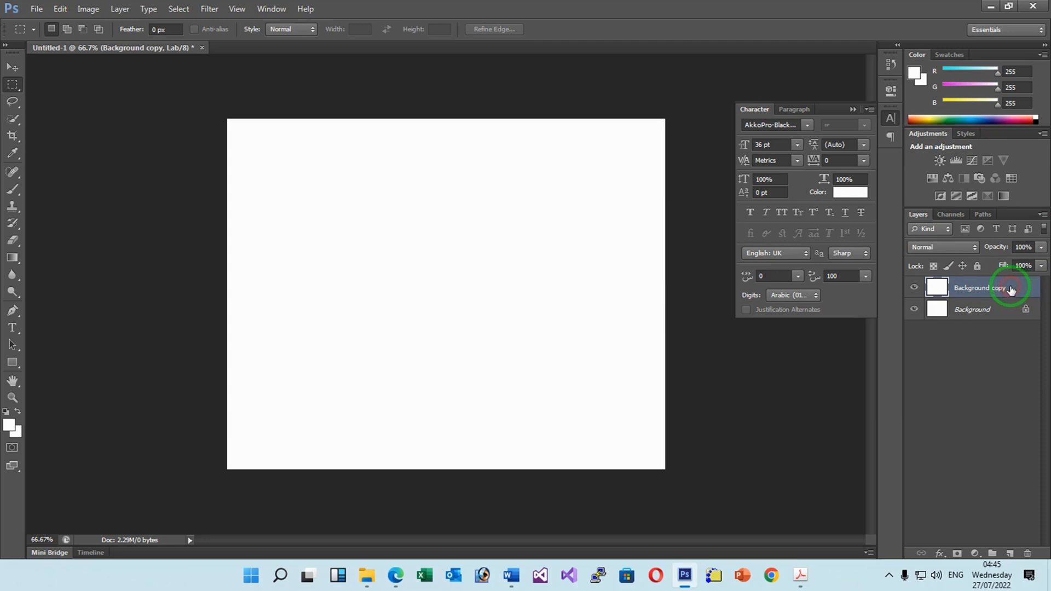
{"action": "double_click", "coordinate": [1011, 290]}
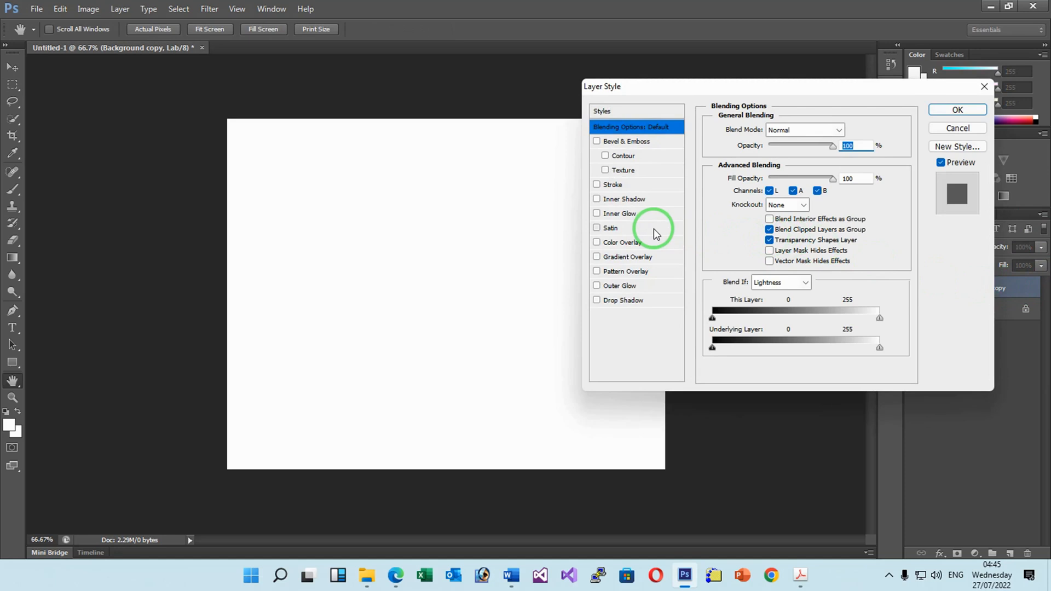
{"action": "left_click", "coordinate": [598, 244]}
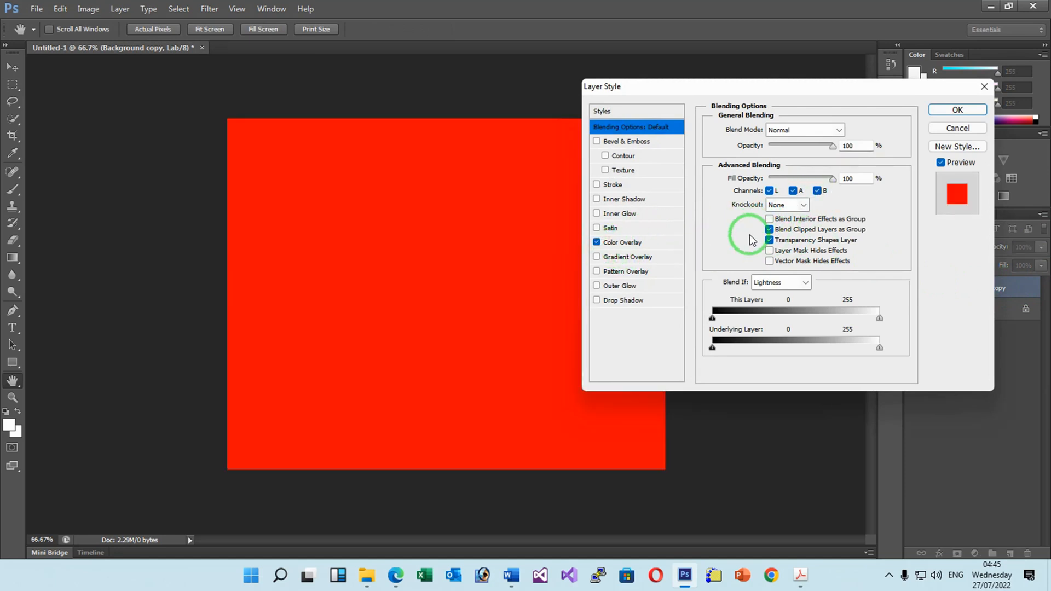
{"action": "left_click", "coordinate": [958, 110]}
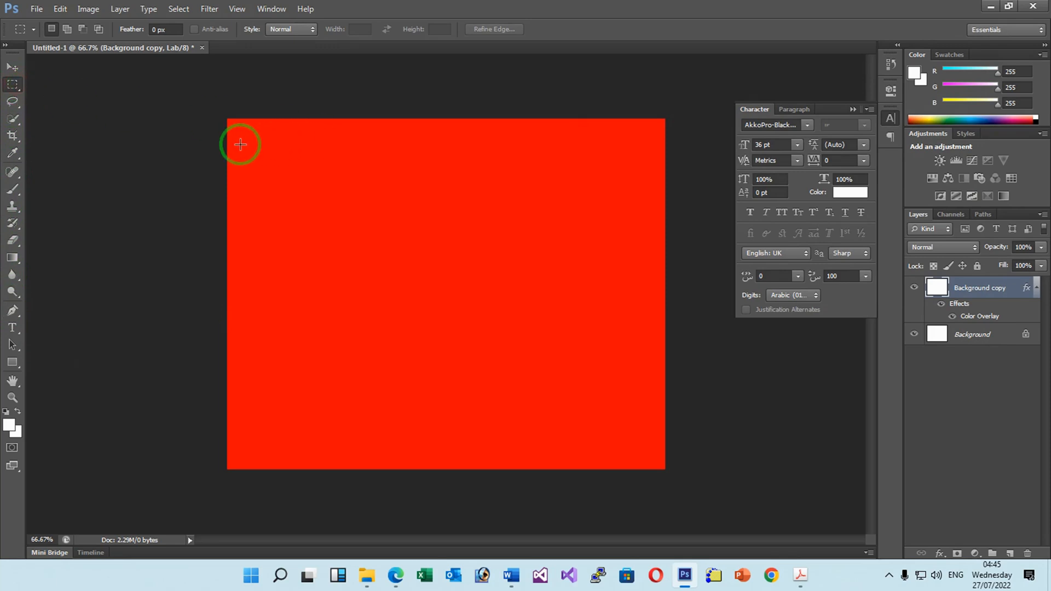
Copy a rectangular area slightly inset from the canvas edges onto a new layer and nudge it to centre it within the red border
{"action": "left_click_drag", "start_coordinate": [244, 134], "coordinate": [643, 451]}
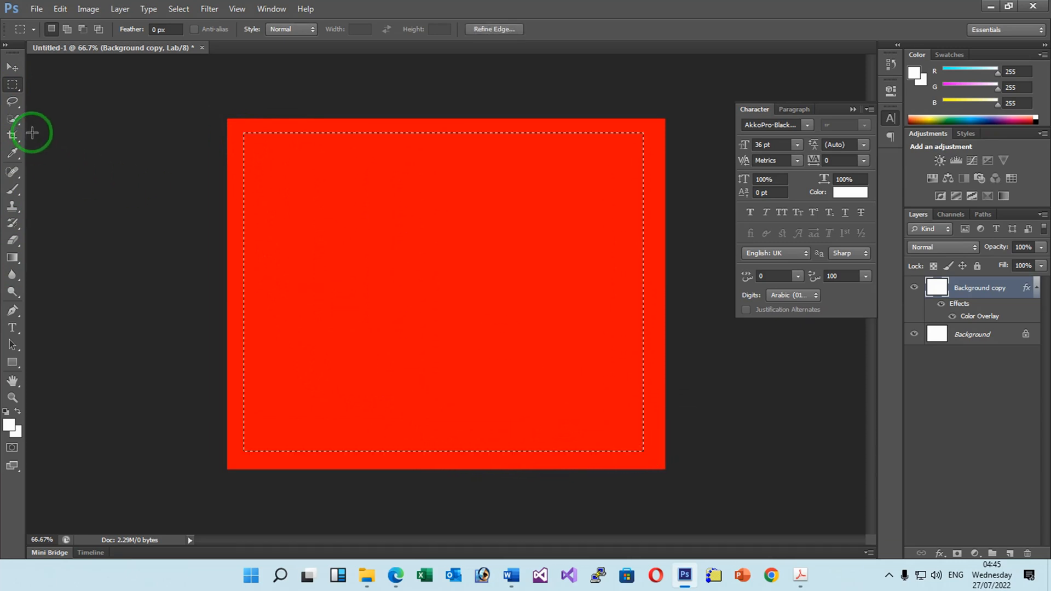
{"action": "left_click", "coordinate": [58, 9]}
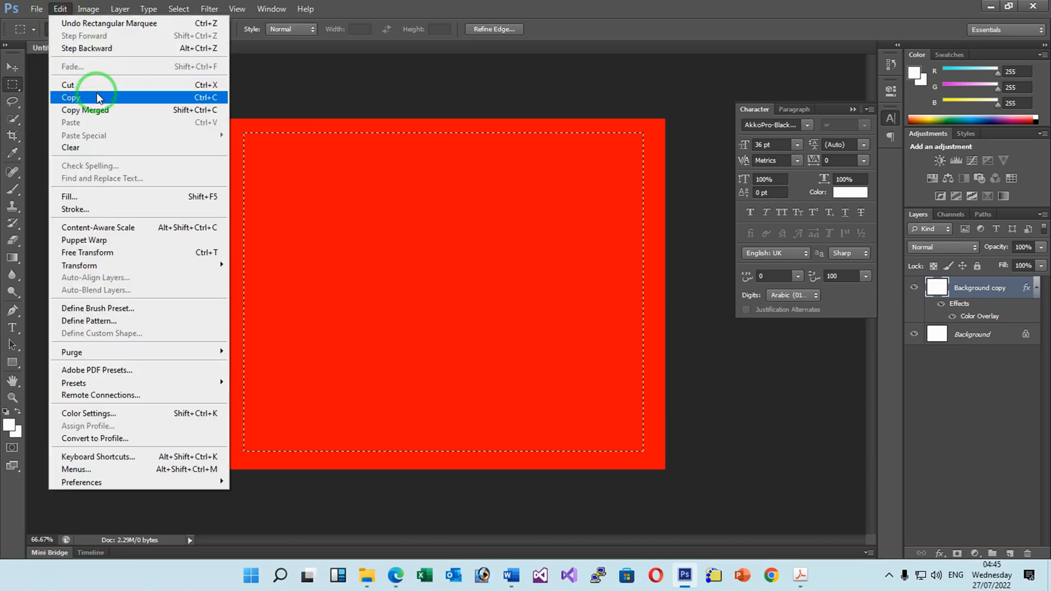
{"action": "left_click", "coordinate": [97, 97]}
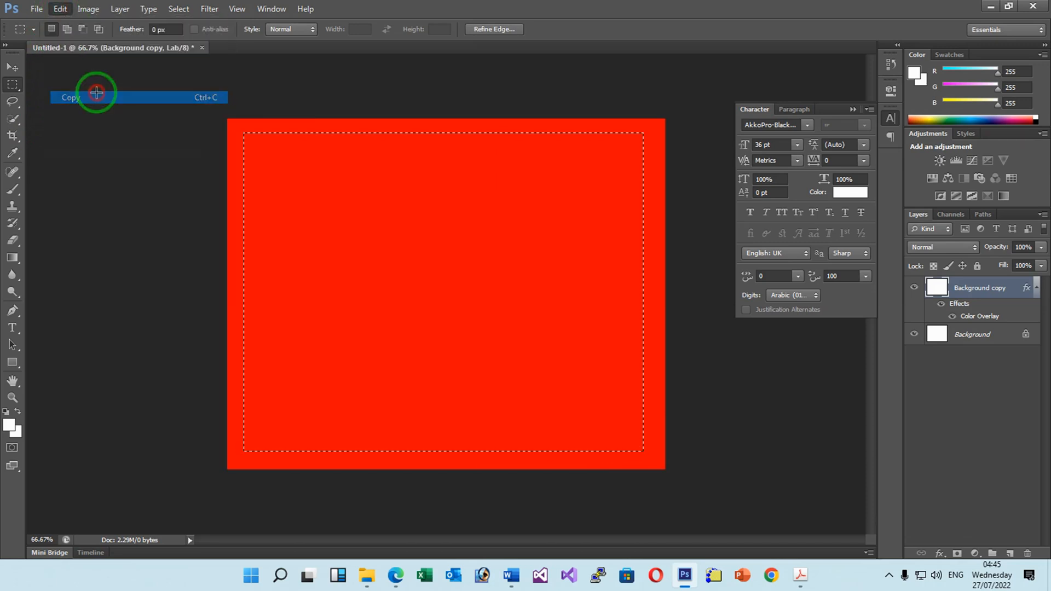
{"action": "left_click", "coordinate": [57, 16]}
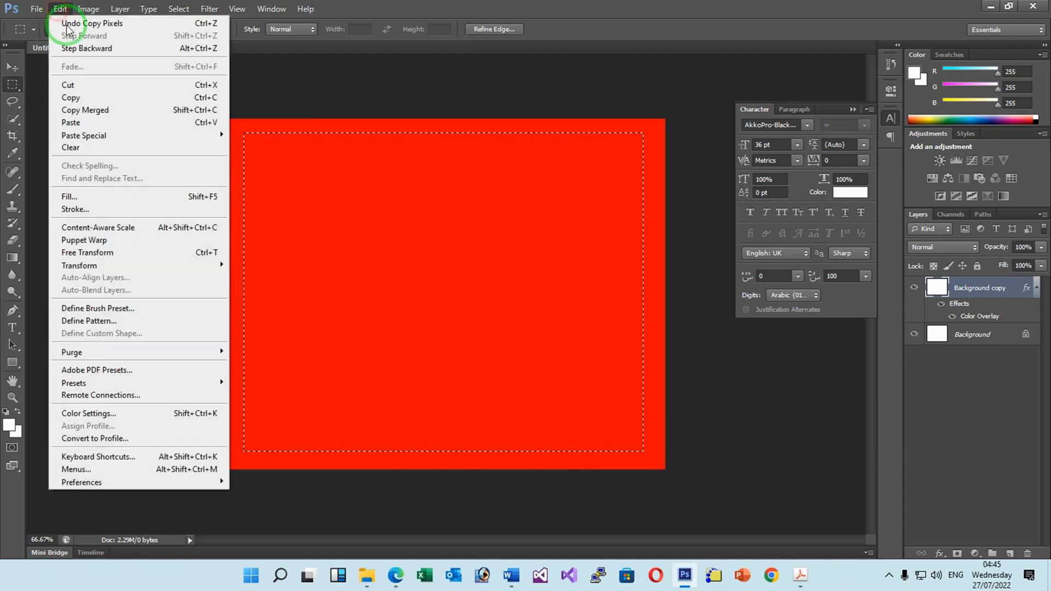
{"action": "left_click", "coordinate": [90, 123]}
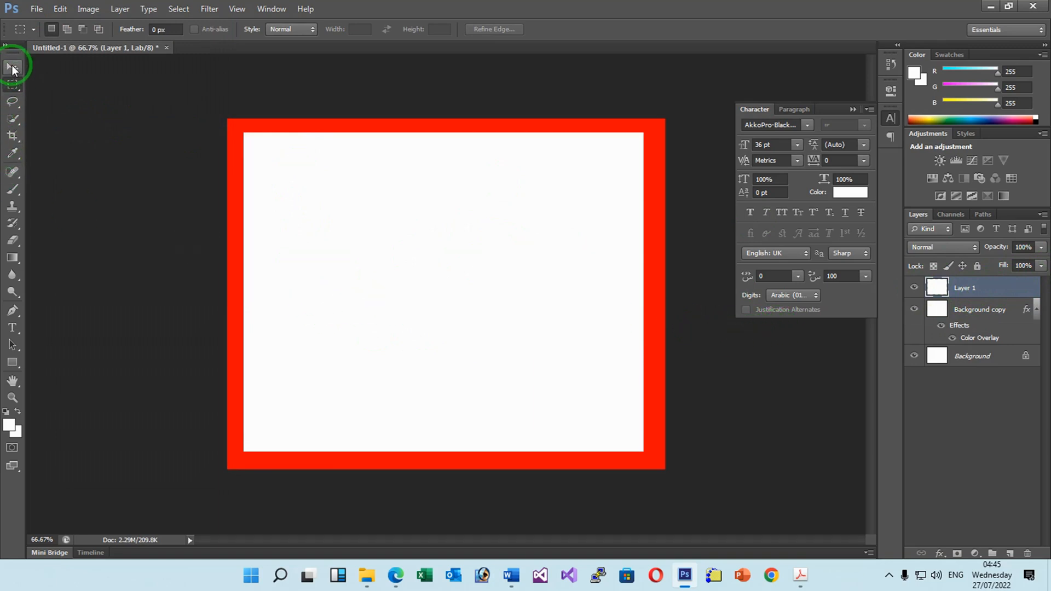
{"action": "left_click", "coordinate": [12, 67]}
{"action": "left_click_drag", "start_coordinate": [606, 341], "coordinate": [611, 335]}
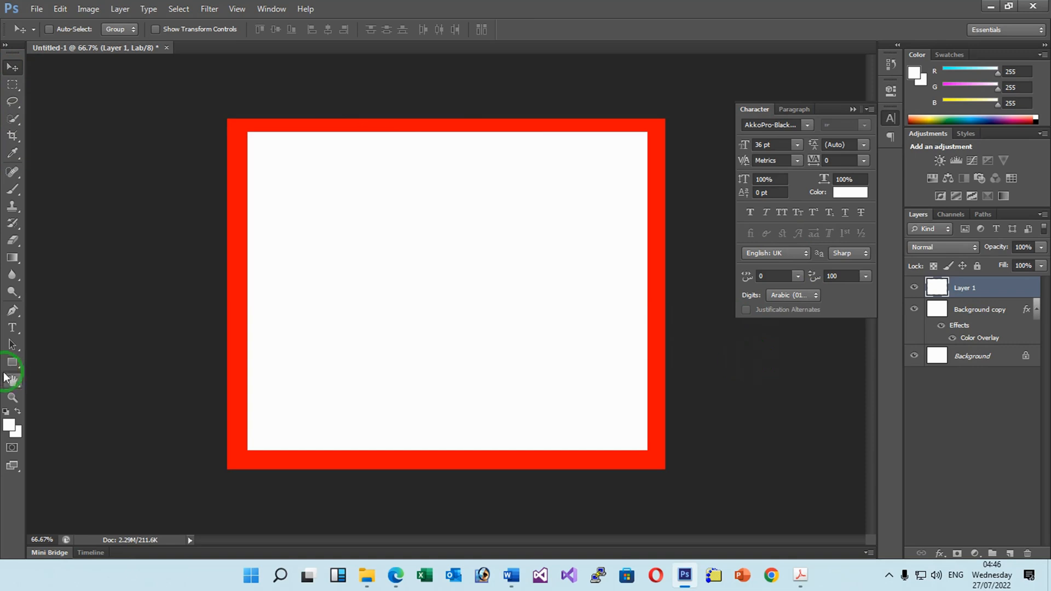
Add the horizontal text "photoshop" in 36 pt AkkoPro-Black and move it to the middle of the white panel
{"action": "left_click", "coordinate": [11, 333]}
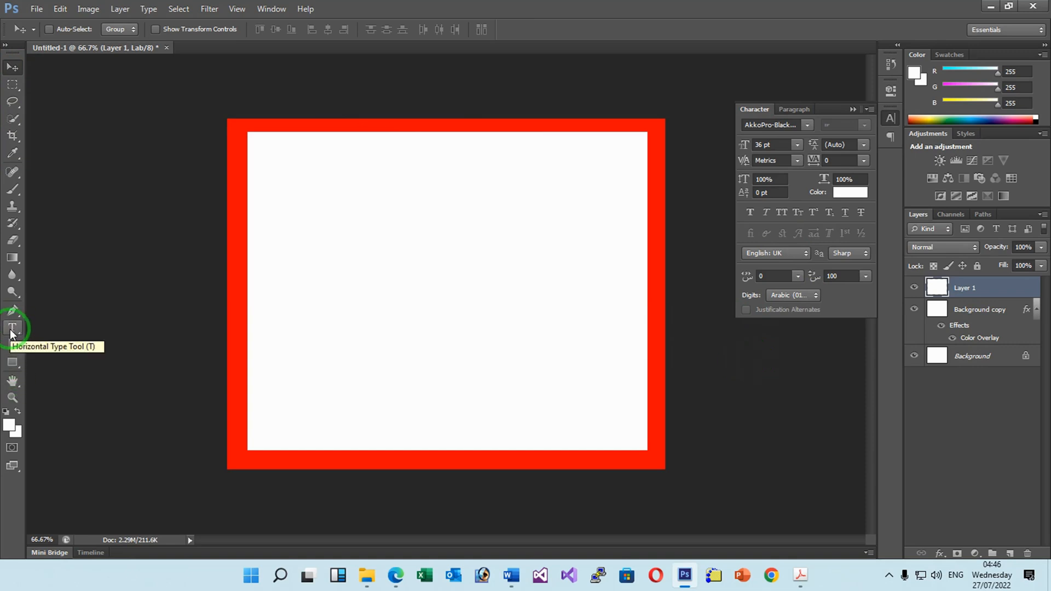
{"action": "left_click", "coordinate": [10, 332]}
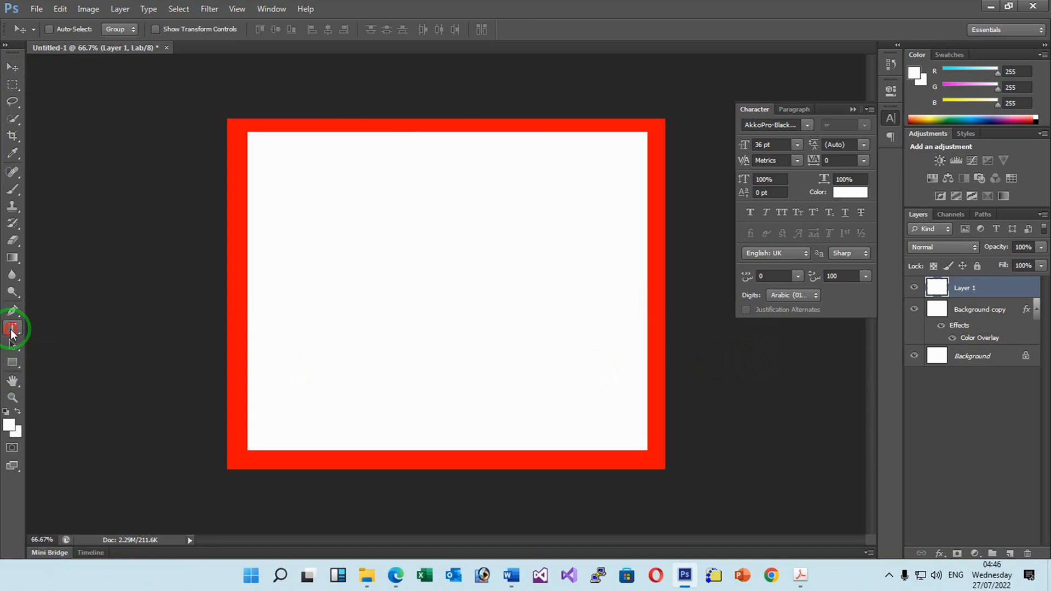
{"action": "left_click_drag", "start_coordinate": [14, 333], "coordinate": [110, 323]}
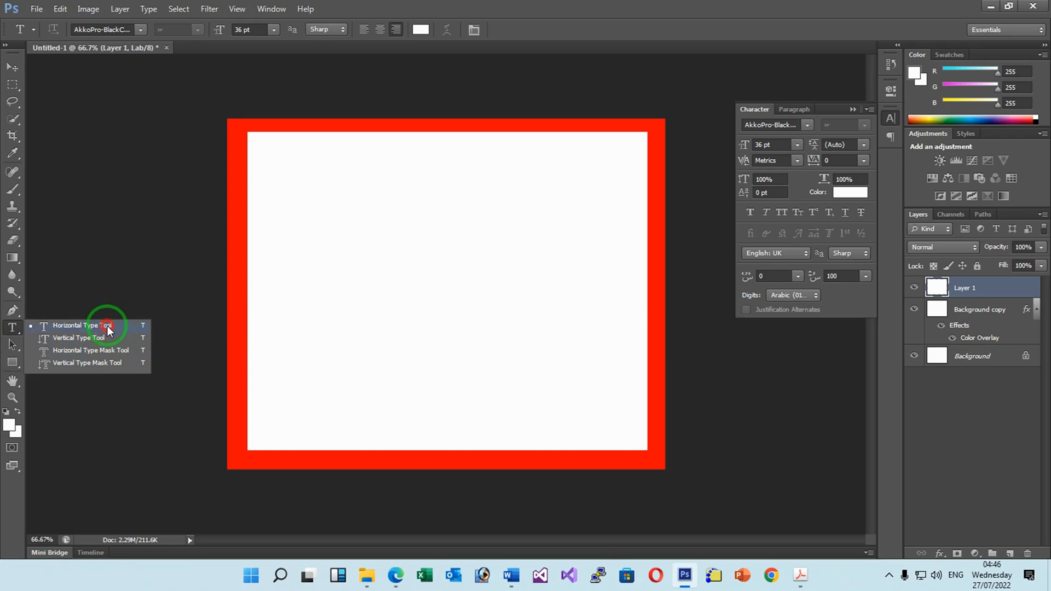
{"action": "left_click_drag", "start_coordinate": [110, 327], "coordinate": [104, 359]}
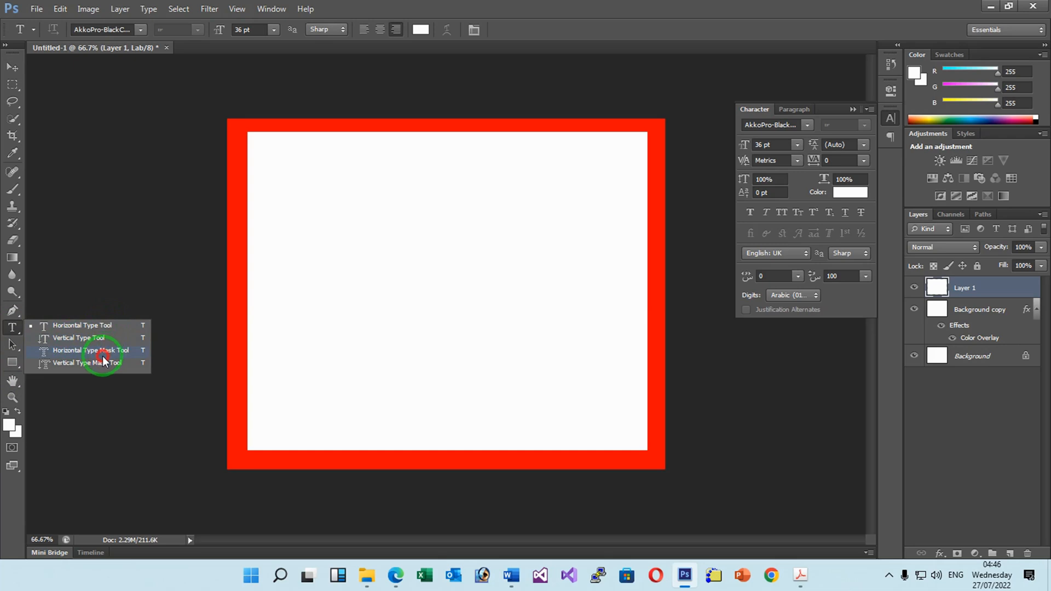
{"action": "left_click_drag", "start_coordinate": [103, 358], "coordinate": [87, 326]}
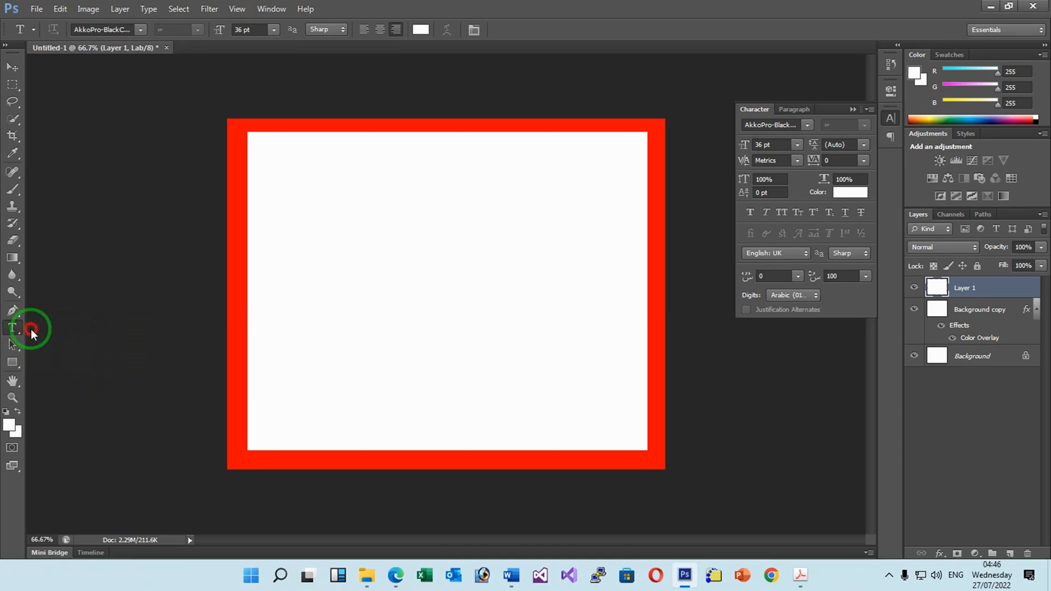
{"action": "left_click", "coordinate": [291, 272]}
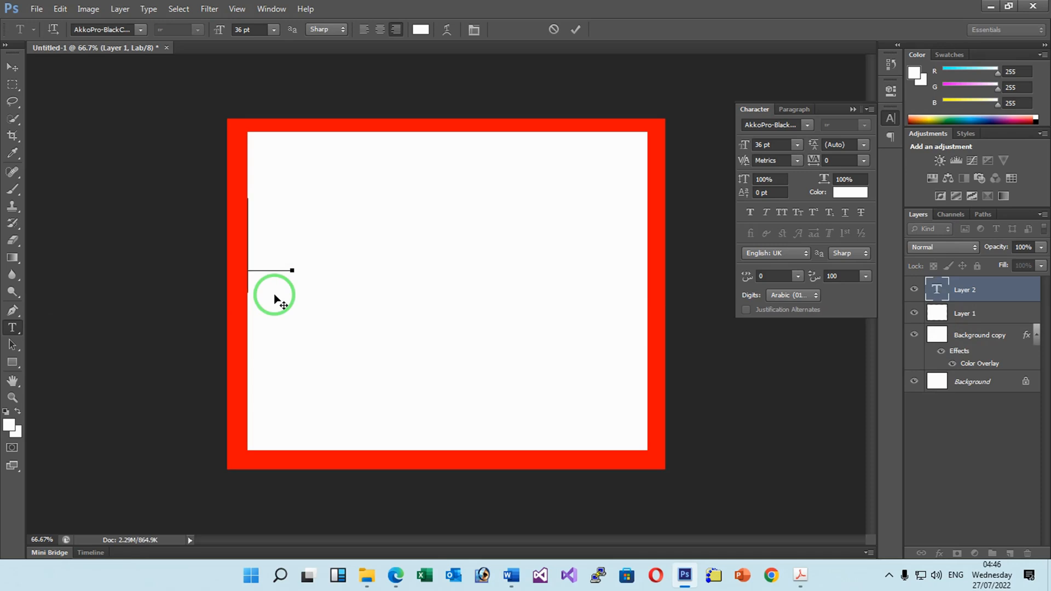
{"action": "type", "text": "n"}
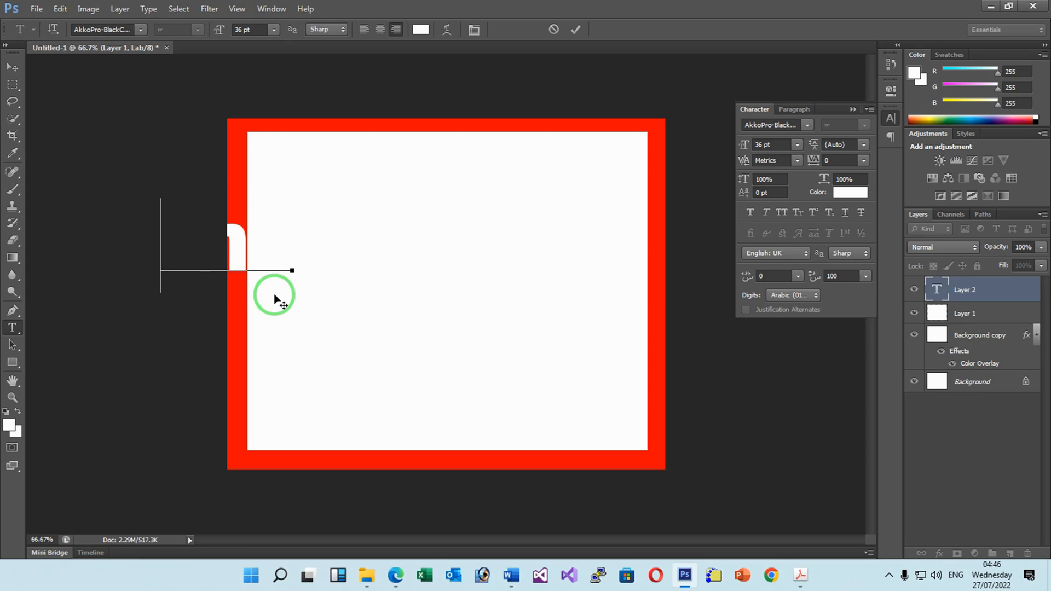
{"action": "type", "text": "tos"}
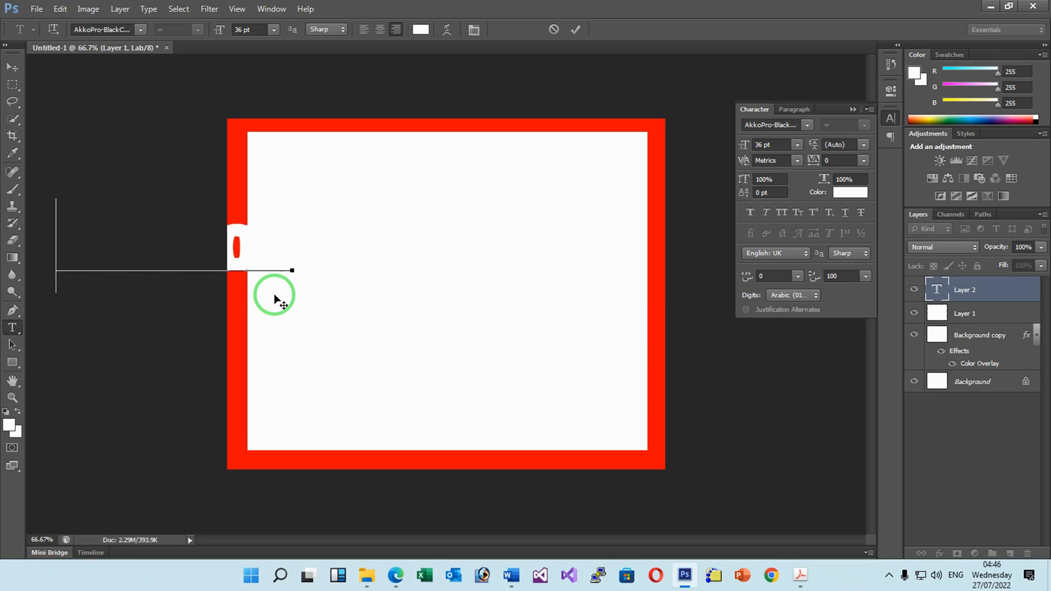
{"action": "type", "text": "ho"}
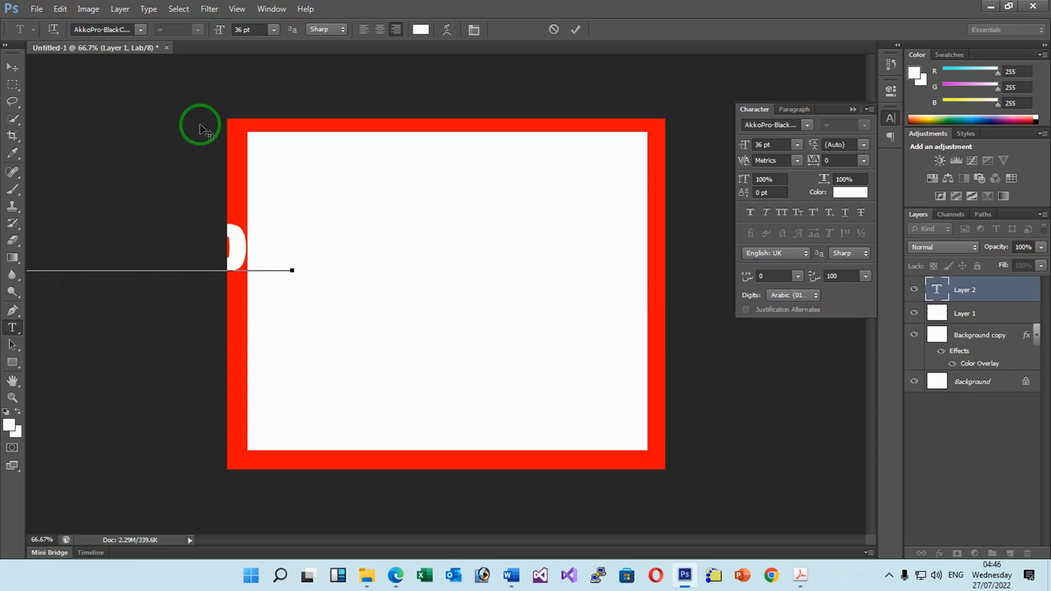
{"action": "left_click", "coordinate": [12, 66]}
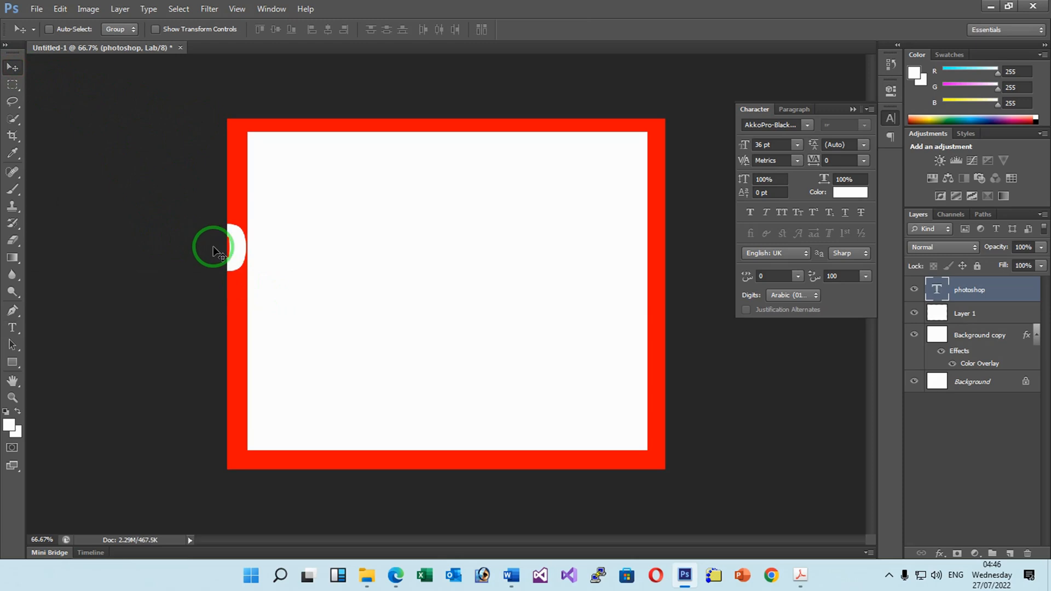
{"action": "left_click_drag", "start_coordinate": [240, 249], "coordinate": [584, 300]}
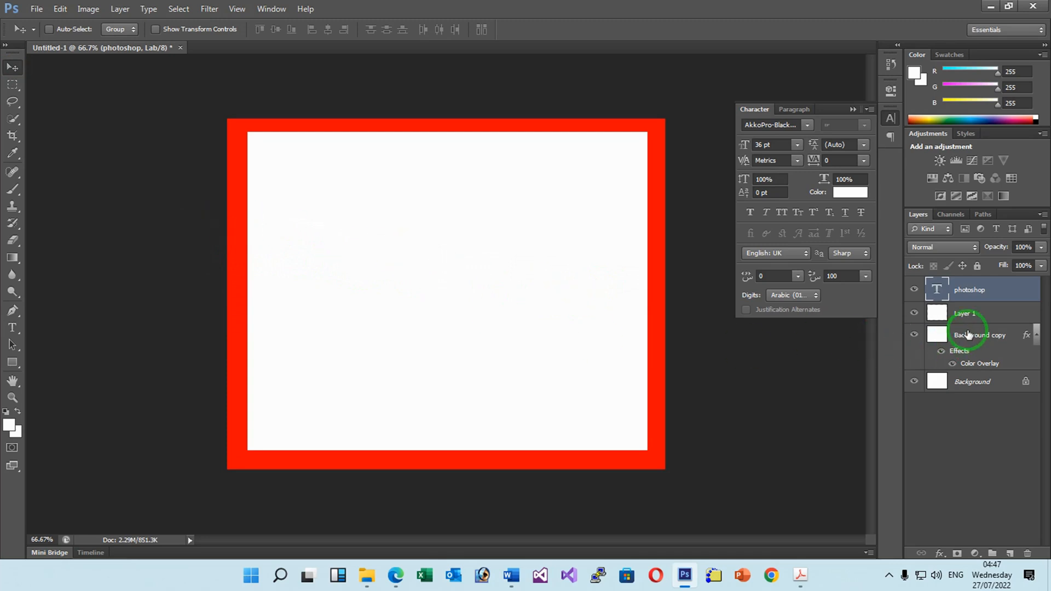
{"action": "left_click", "coordinate": [999, 318]}
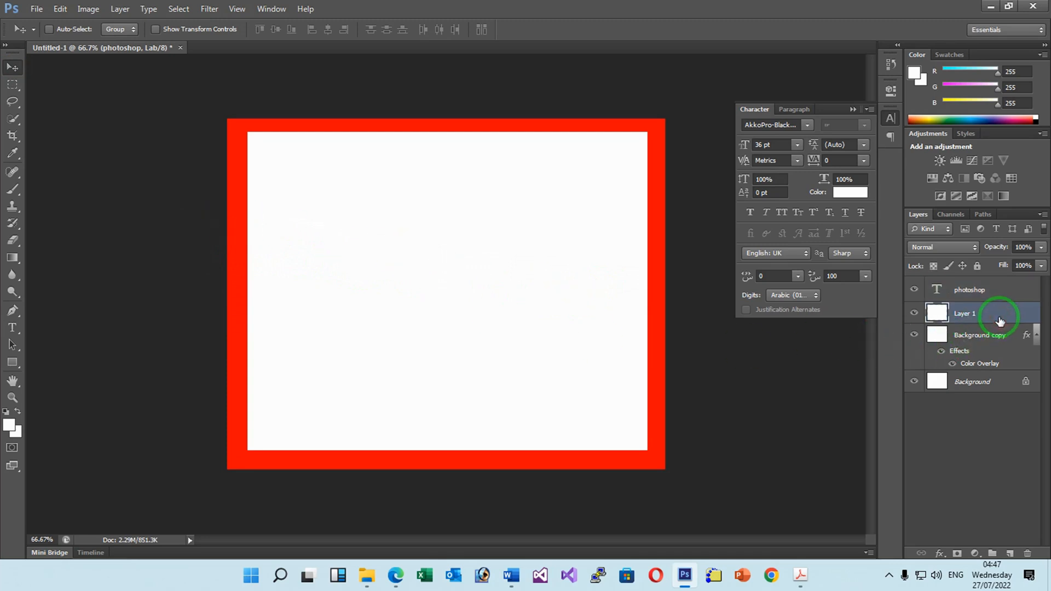
{"action": "double_click", "coordinate": [999, 318]}
{"action": "left_click", "coordinate": [598, 243]}
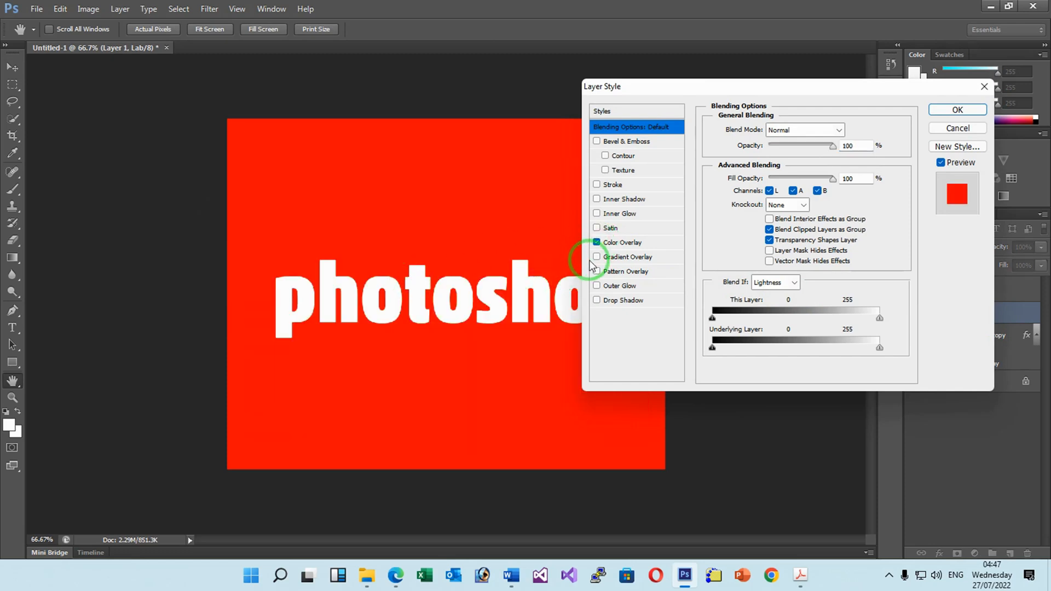
{"action": "left_click", "coordinate": [596, 242]}
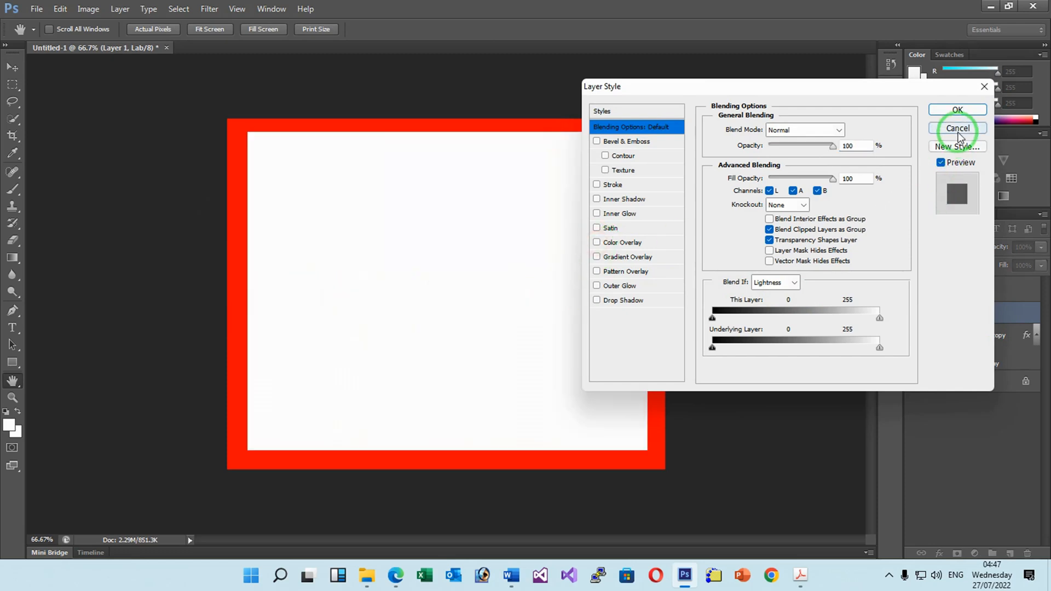
{"action": "left_click", "coordinate": [958, 130]}
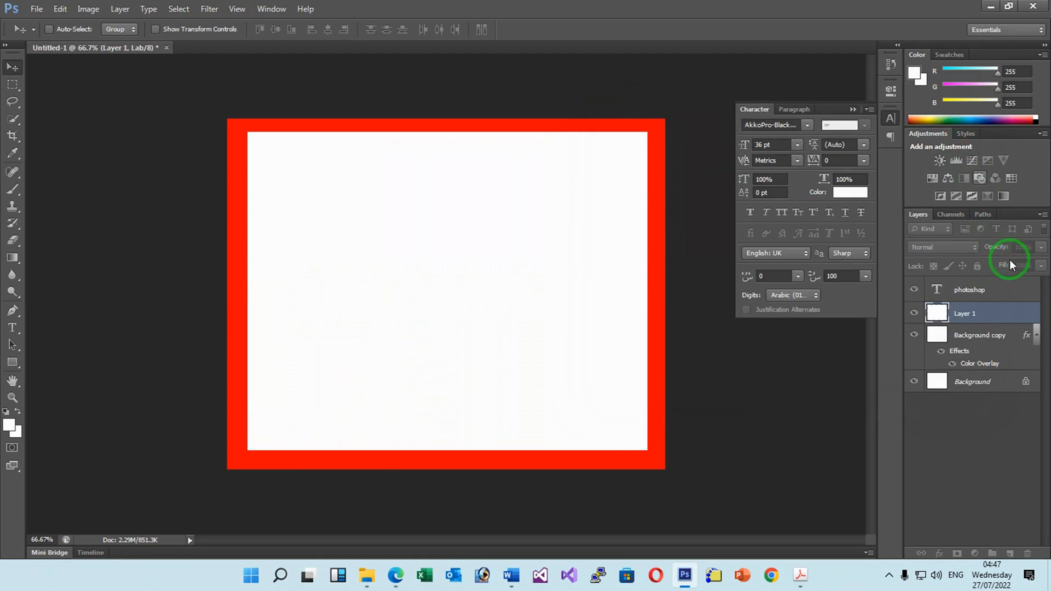
Apply a red Color Overlay layer style to the photoshop text layer
{"action": "left_click", "coordinate": [962, 288]}
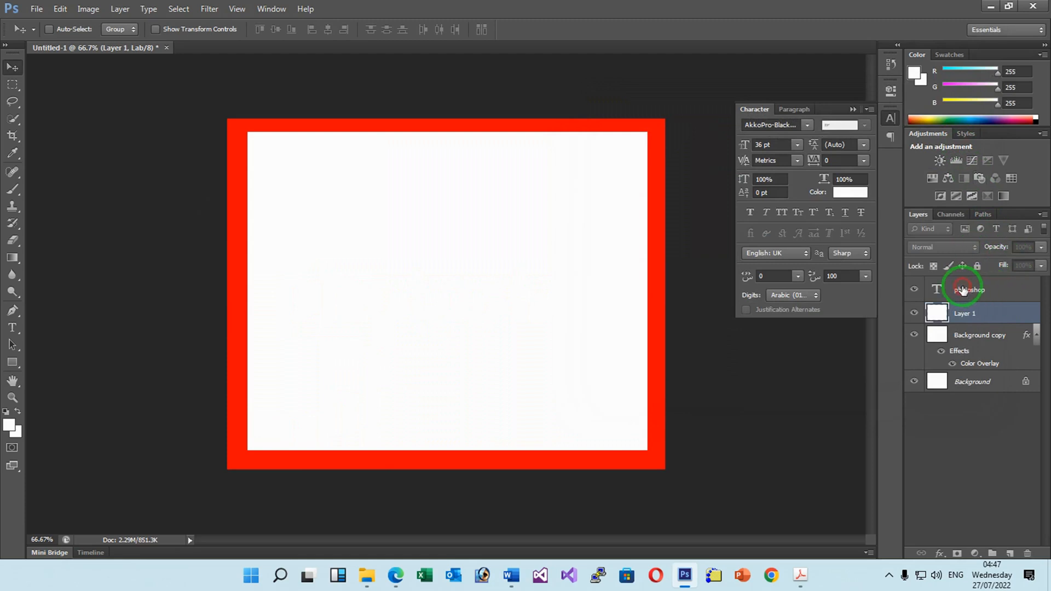
{"action": "double_click", "coordinate": [1002, 291]}
{"action": "left_click", "coordinate": [616, 244]}
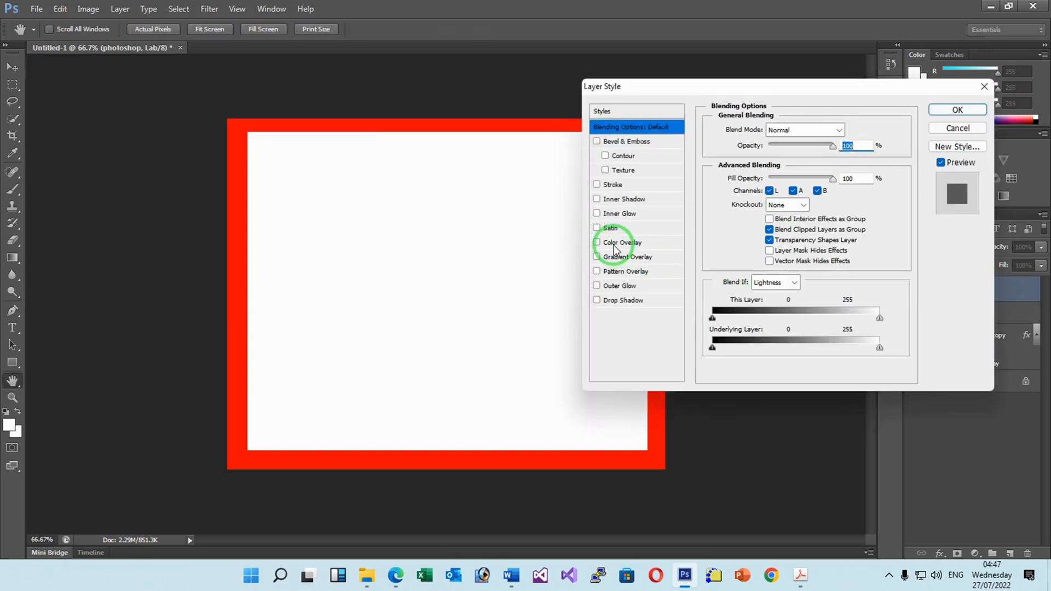
{"action": "left_click", "coordinate": [941, 108]}
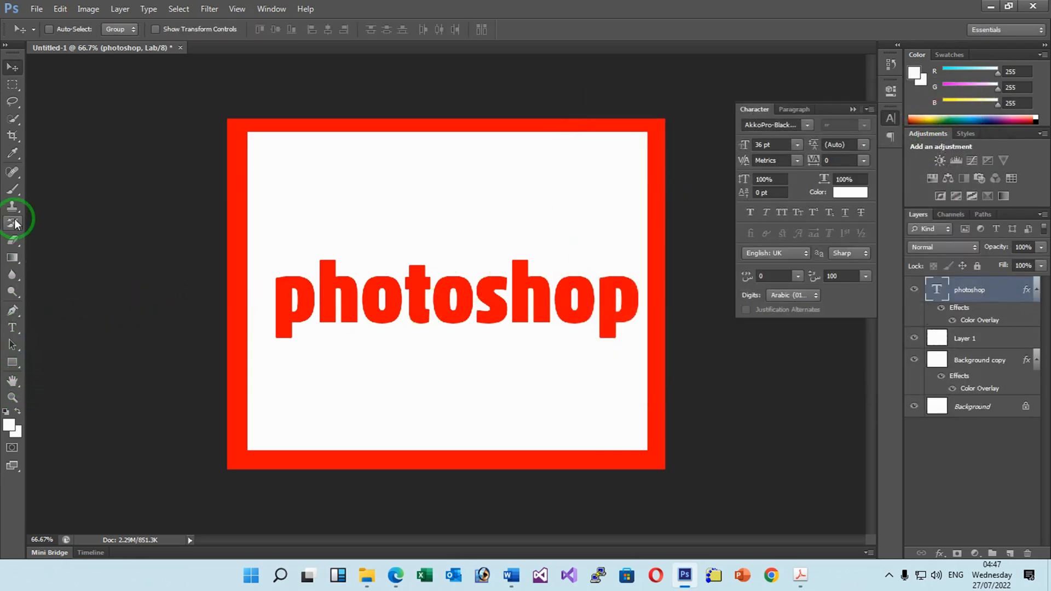
Capitalize the first letter so the text reads "Photoshop" and move it to the upper part of the white panel
{"action": "left_click", "coordinate": [13, 328]}
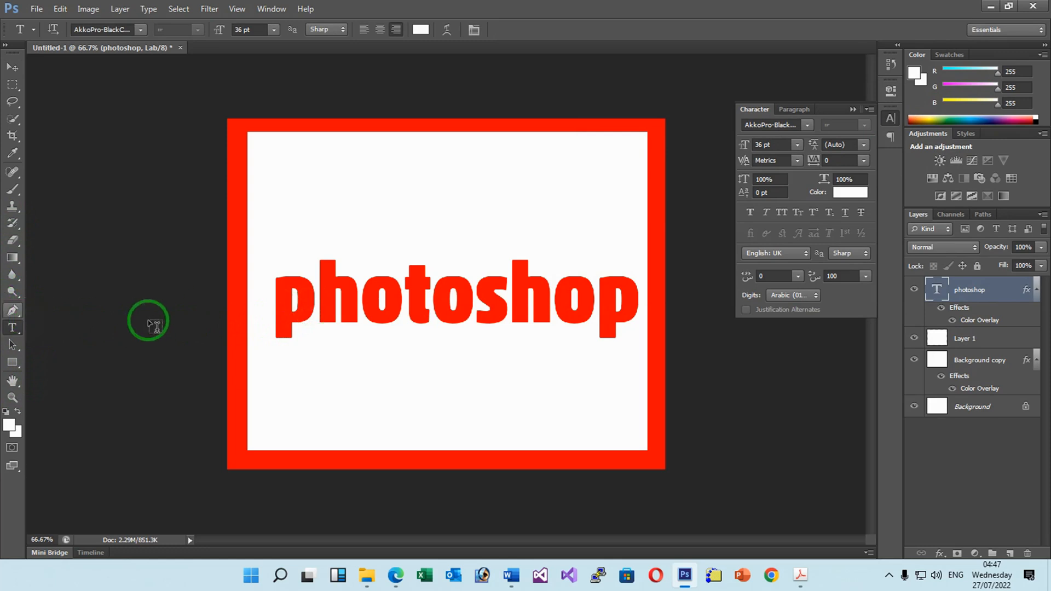
{"action": "left_click_drag", "start_coordinate": [309, 301], "coordinate": [269, 304]}
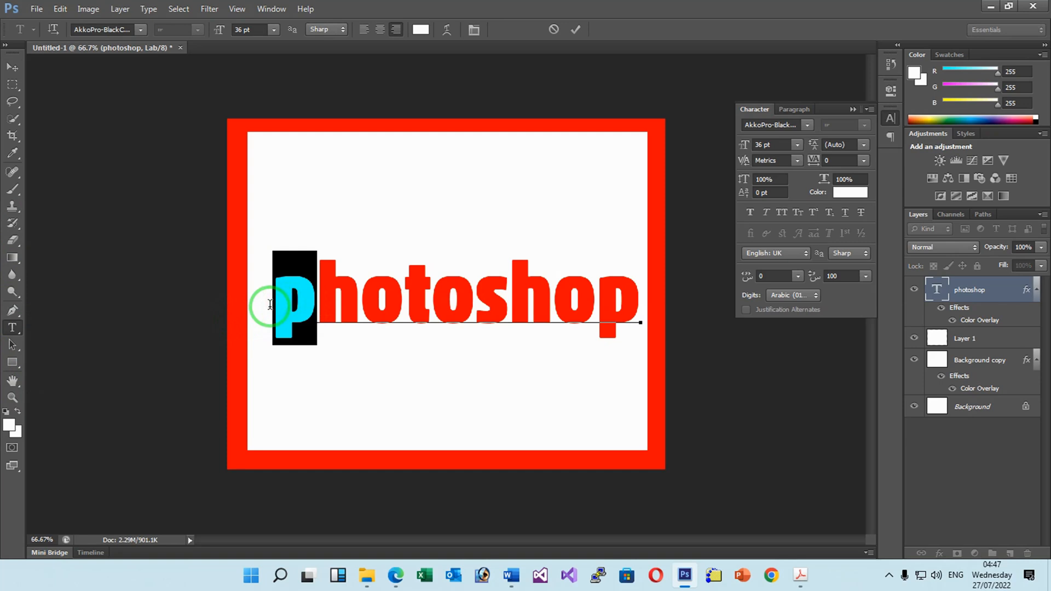
{"action": "type", "text": "P"}
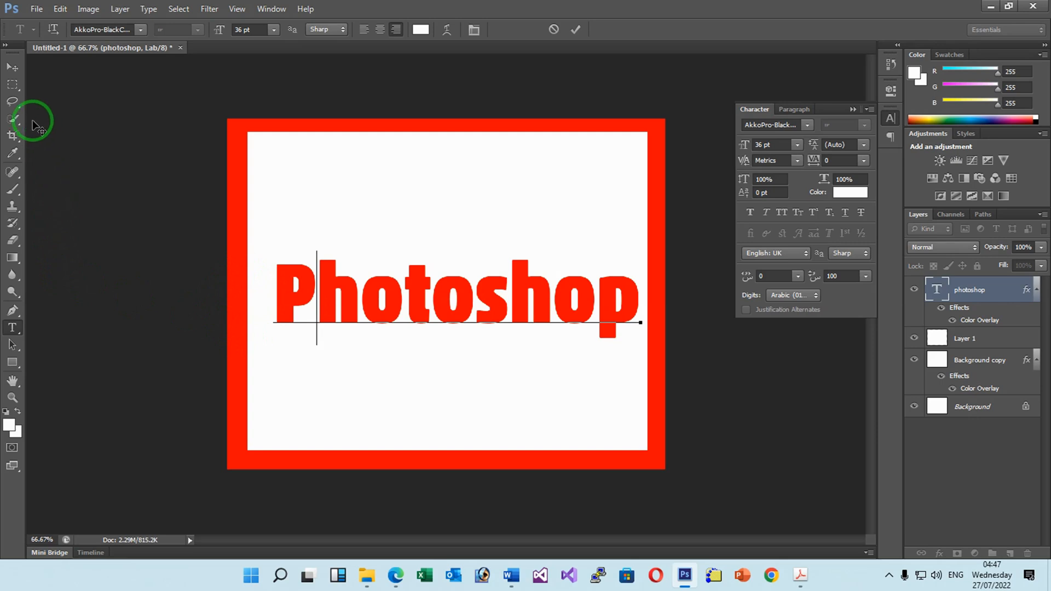
{"action": "left_click", "coordinate": [14, 66]}
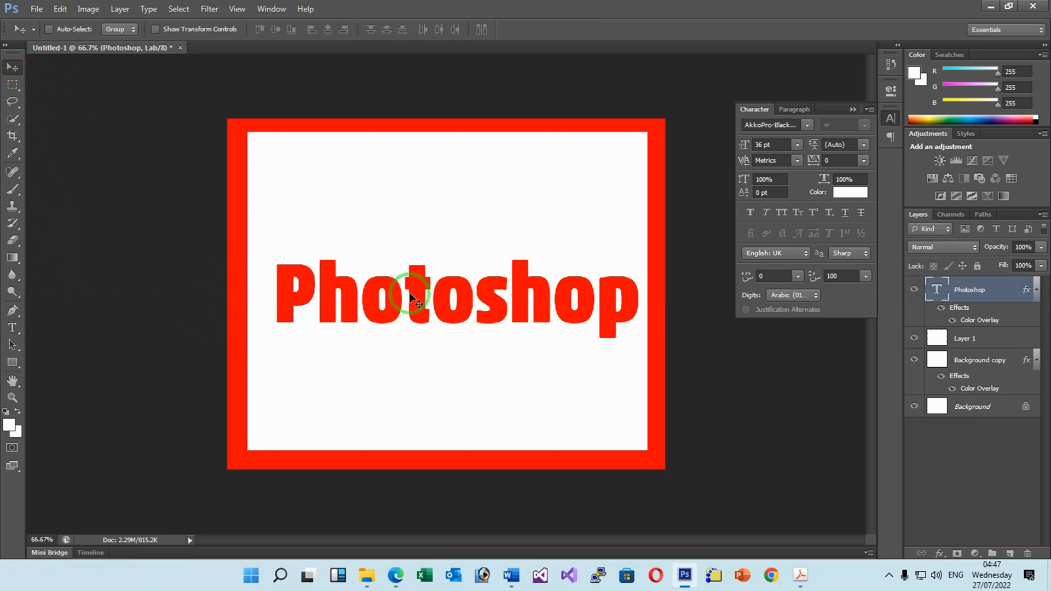
{"action": "left_click_drag", "start_coordinate": [411, 292], "coordinate": [402, 220]}
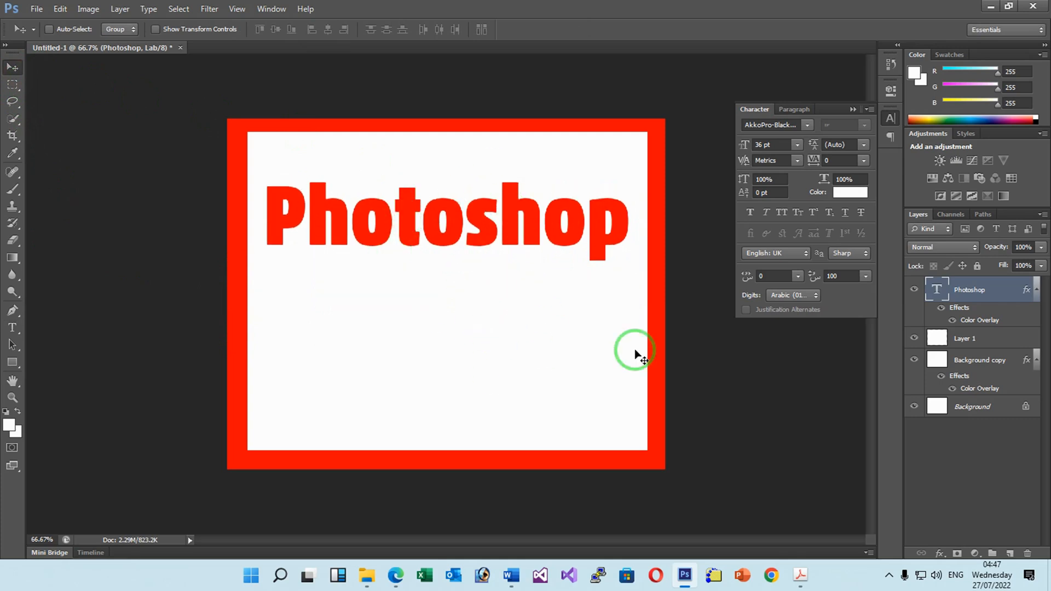
Duplicate the Photoshop text layer as Photoshop copy and place the copy directly below the original text
{"action": "right_click", "coordinate": [993, 285]}
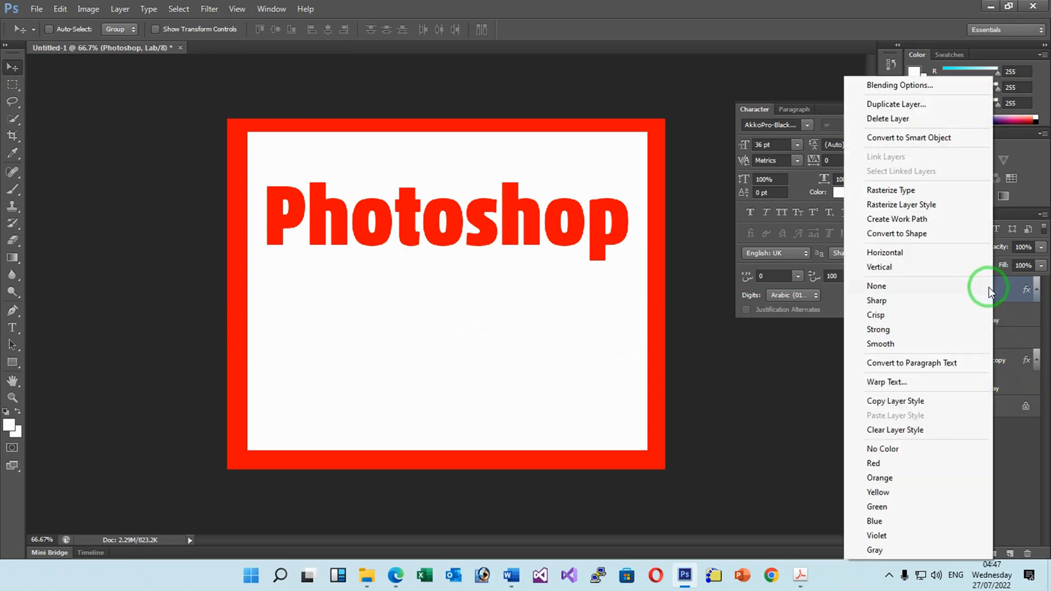
{"action": "left_click", "coordinate": [896, 104]}
{"action": "left_click", "coordinate": [641, 176]}
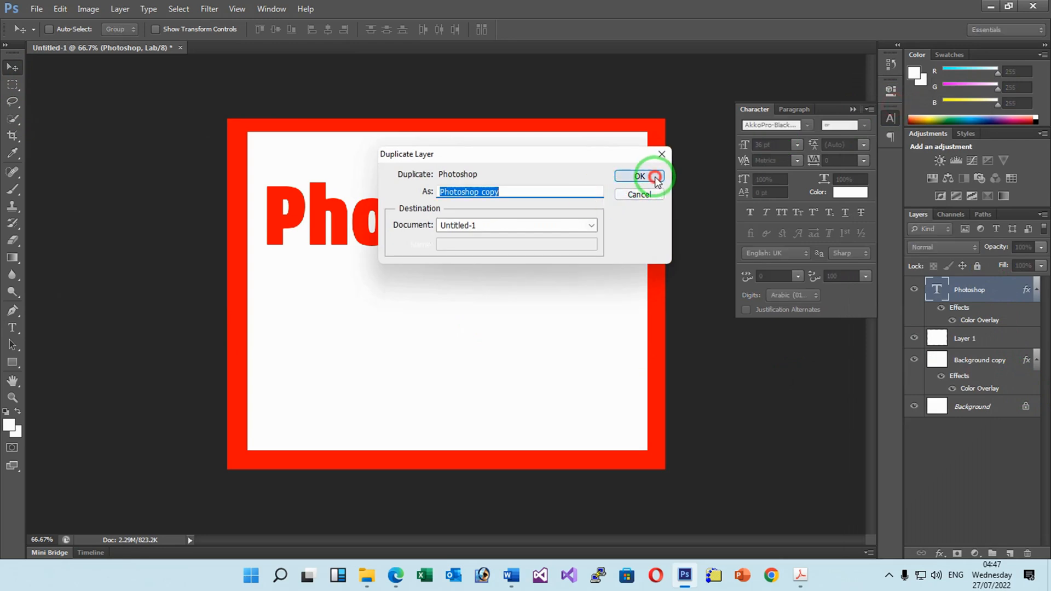
{"action": "left_click_drag", "start_coordinate": [539, 225], "coordinate": [539, 300]}
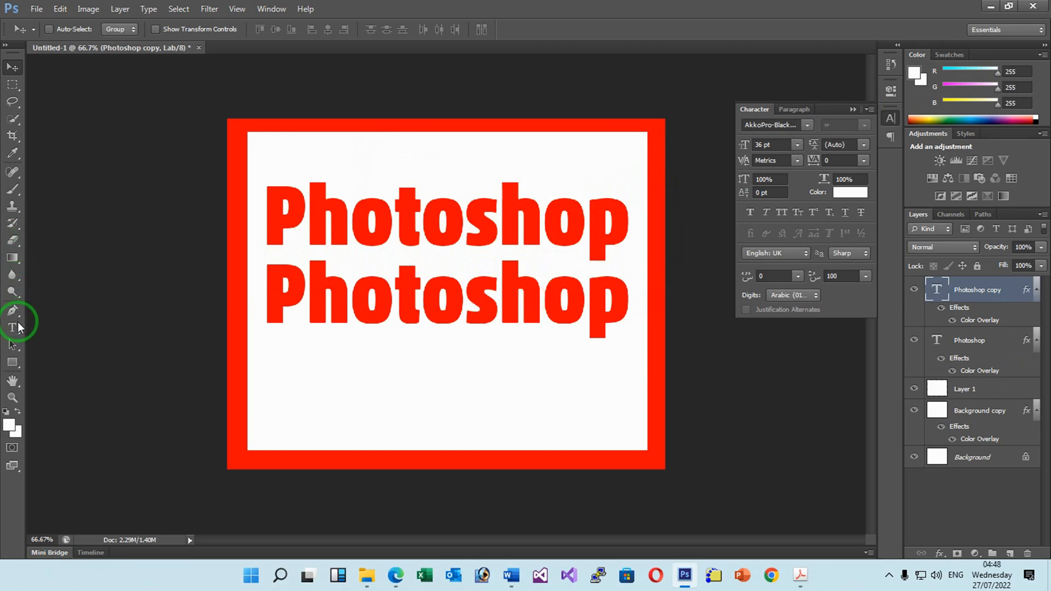
Replace the lower Photoshop copy's text with "Tutorials" and move it to sit centered beneath the Photoshop line
{"action": "left_click", "coordinate": [13, 328]}
{"action": "left_click", "coordinate": [352, 306]}
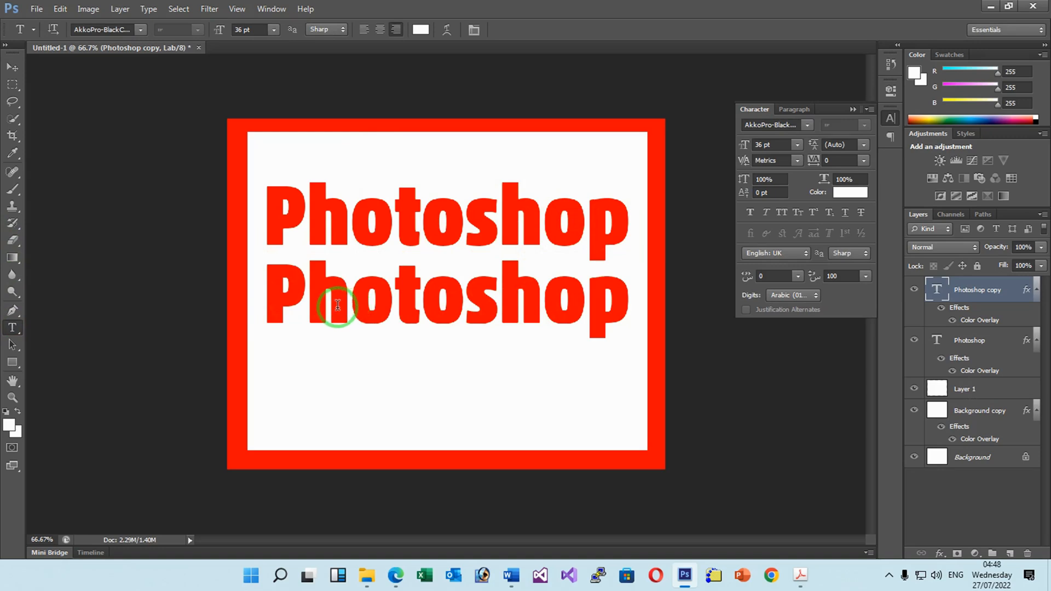
{"action": "left_click", "coordinate": [516, 282]}
{"action": "double_click", "coordinate": [516, 282]}
{"action": "left_click", "coordinate": [516, 282]}
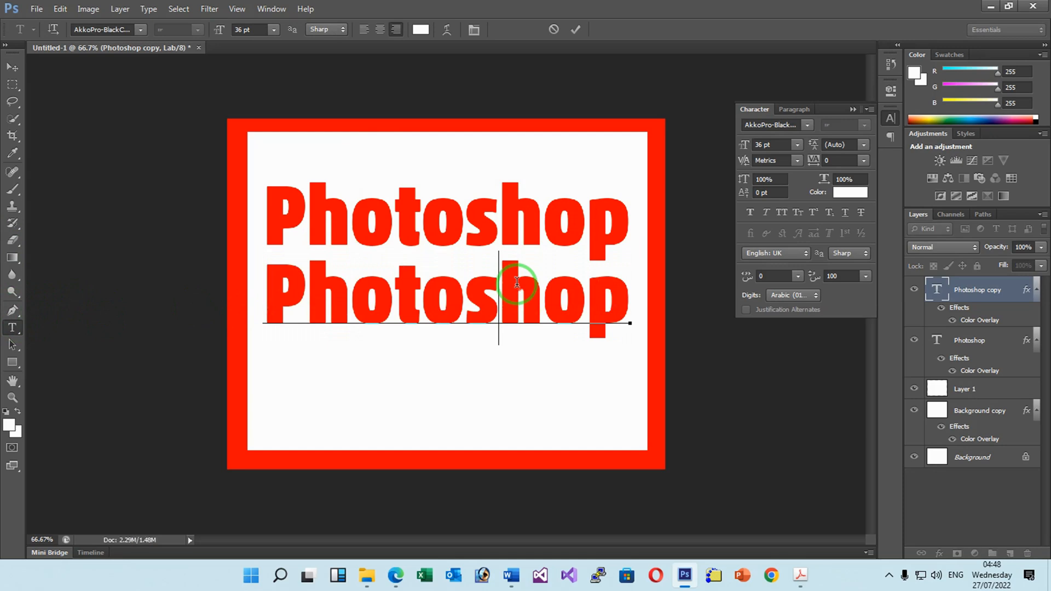
{"action": "double_click", "coordinate": [516, 283]}
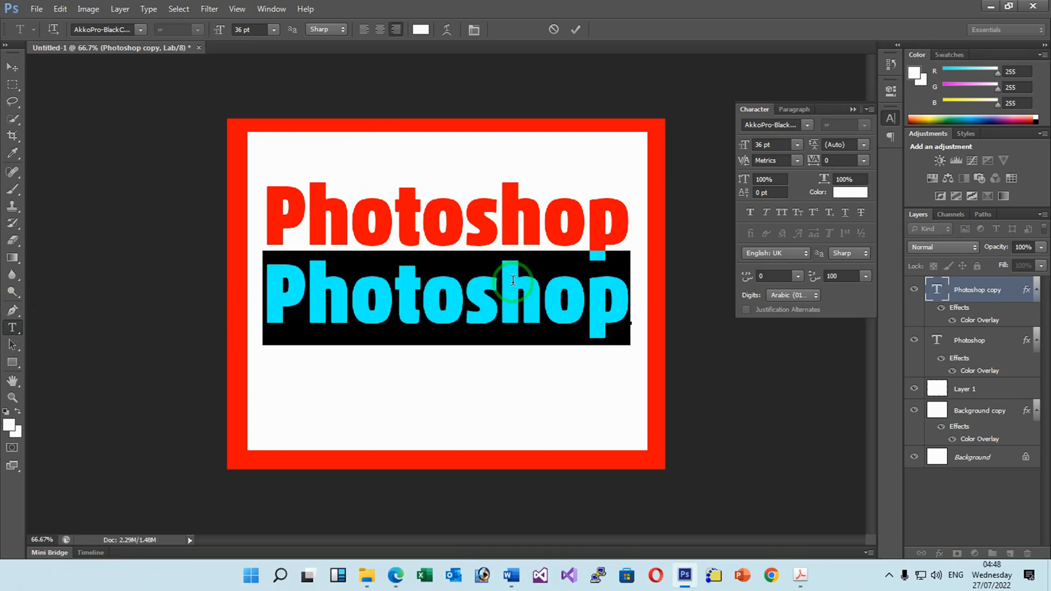
{"action": "type", "text": "t"}
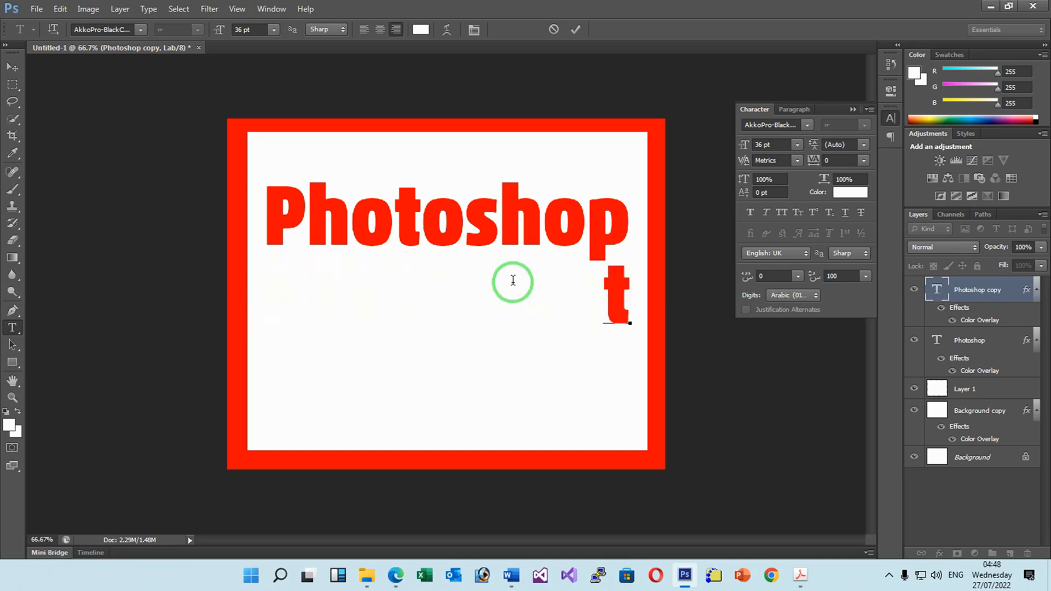
{"action": "key", "text": "BackSpace"}
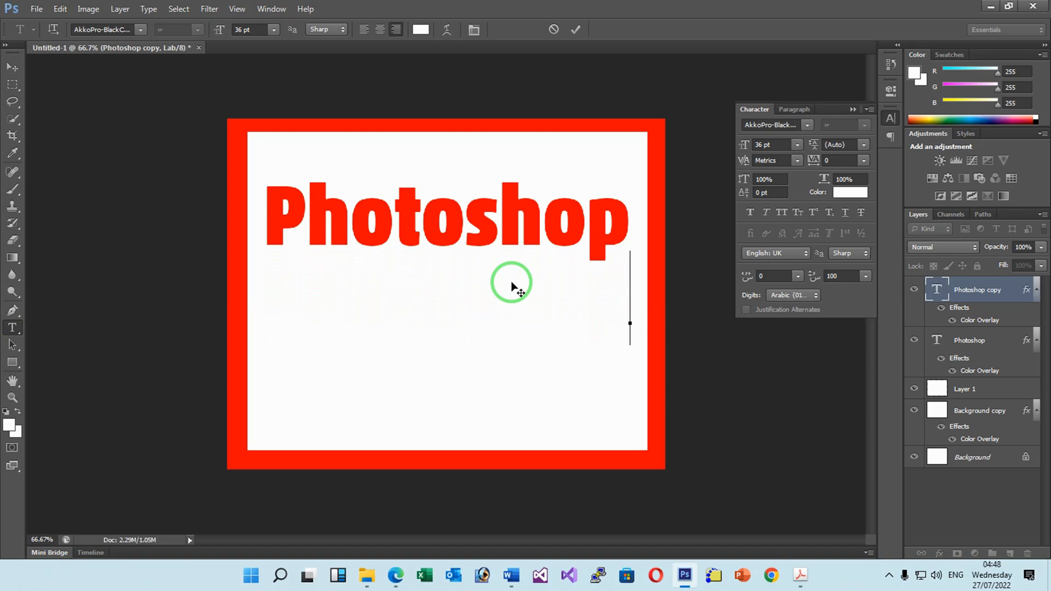
{"action": "type", "text": "T"}
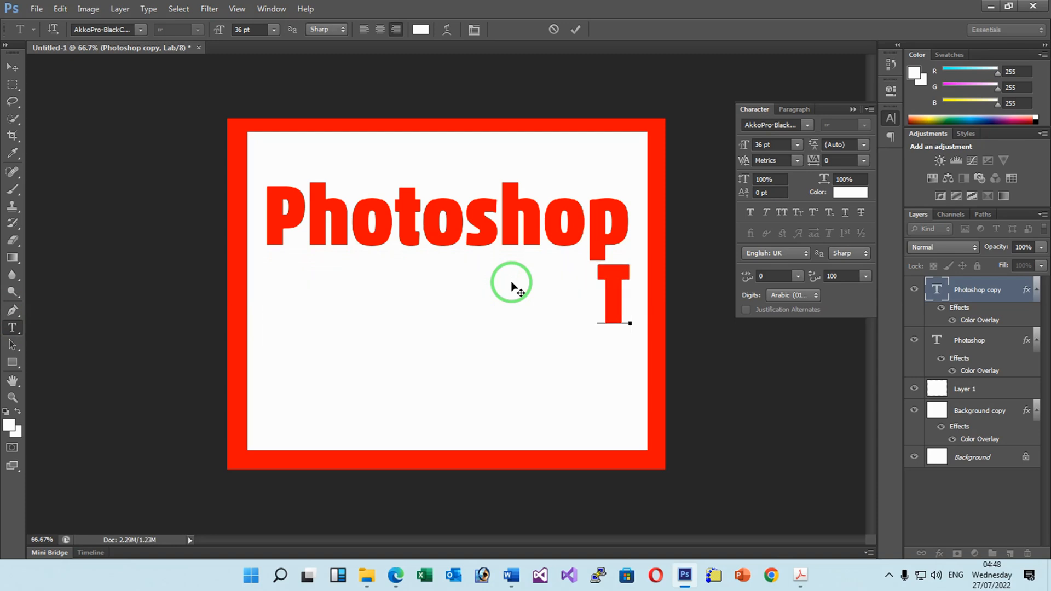
{"action": "type", "text": "u"}
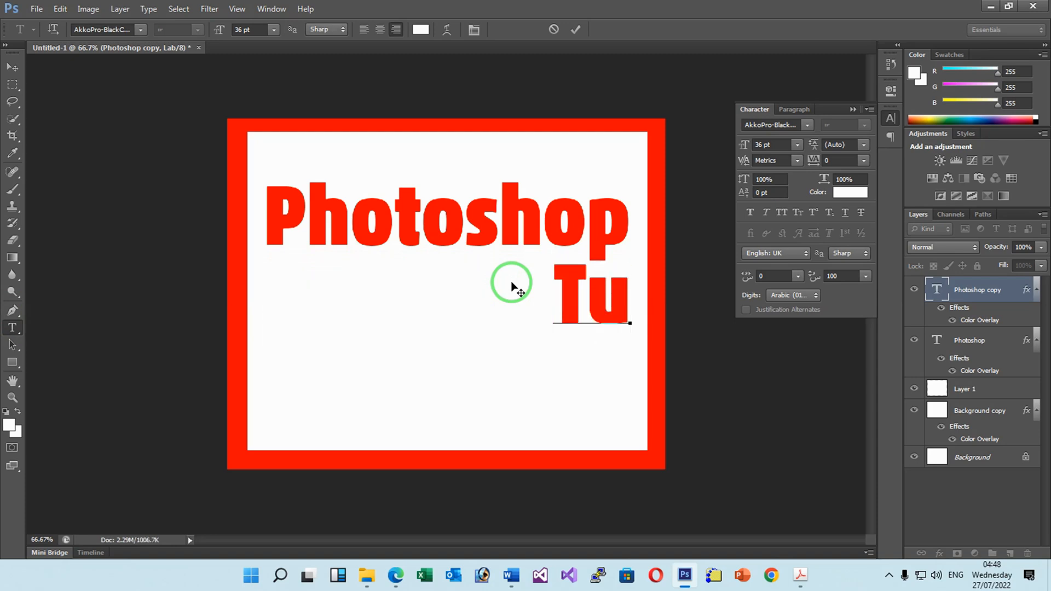
{"action": "type", "text": "to"}
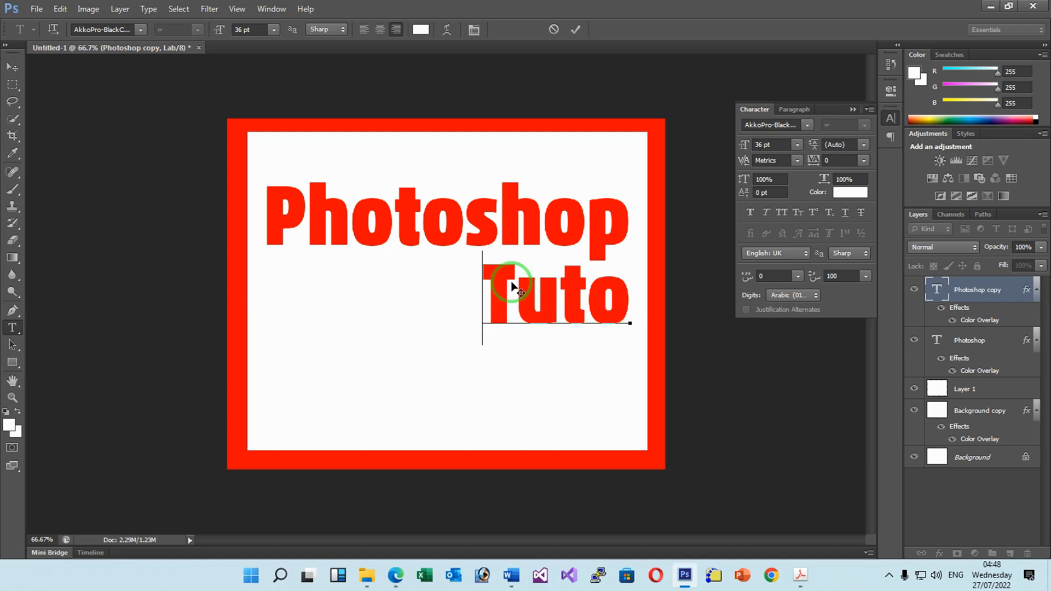
{"action": "type", "text": "r"}
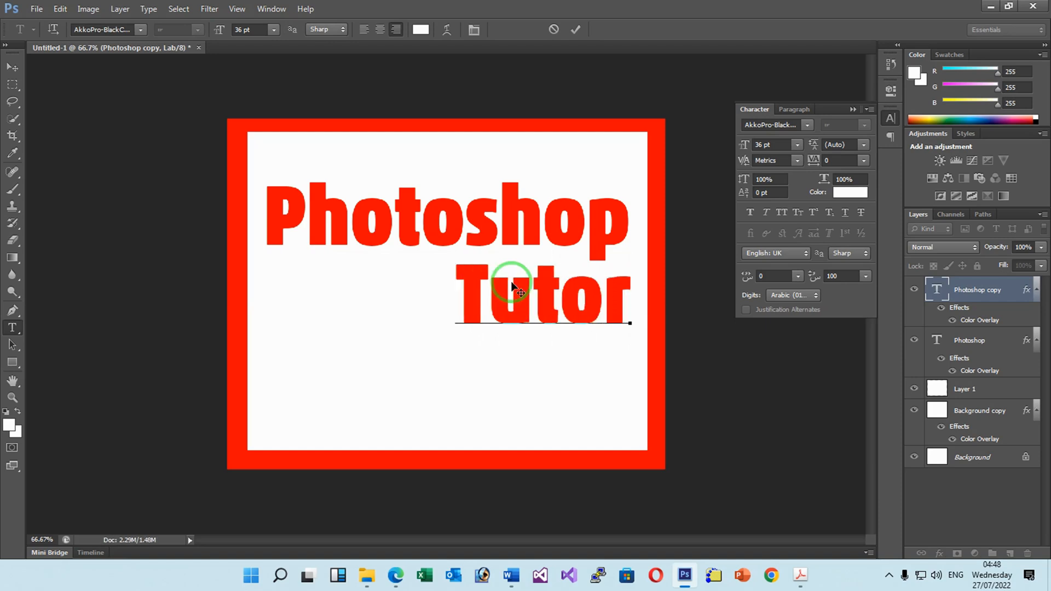
{"action": "type", "text": "ia;s"}
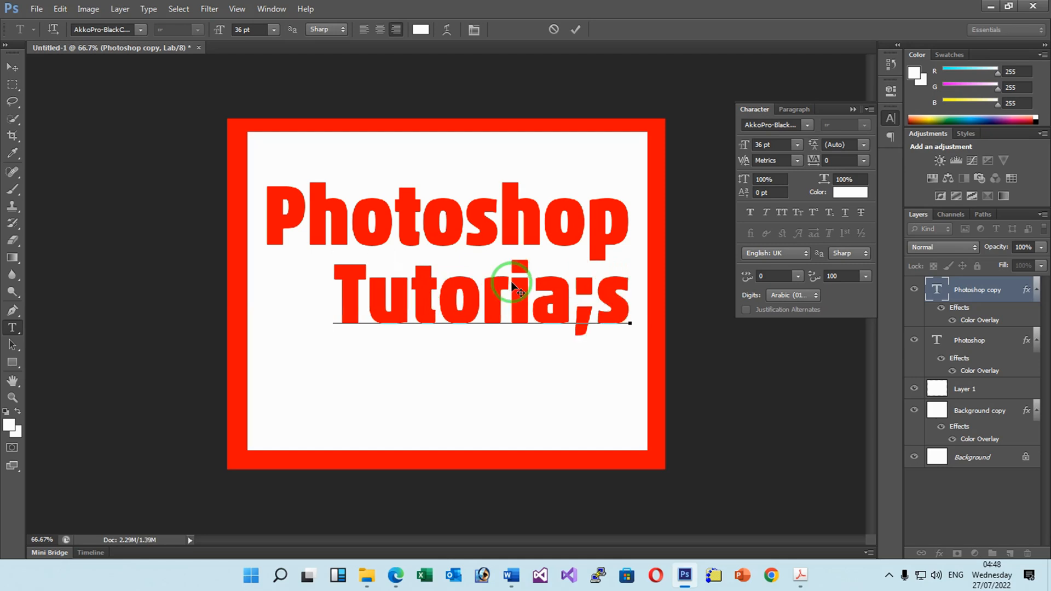
{"action": "left_click", "coordinate": [586, 296]}
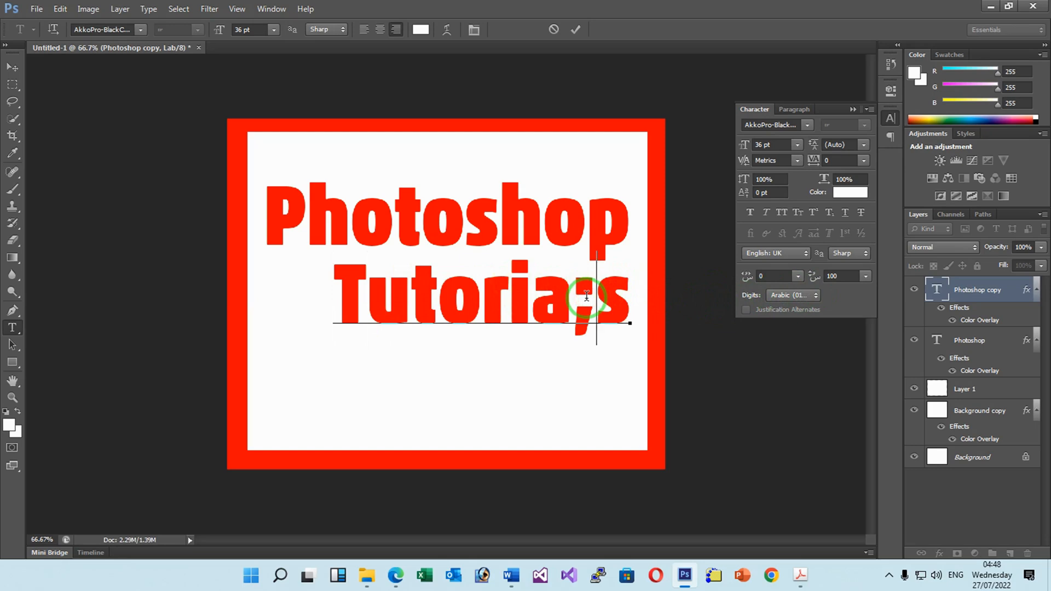
{"action": "key", "text": "BackSpace"}
{"action": "type", "text": "l"}
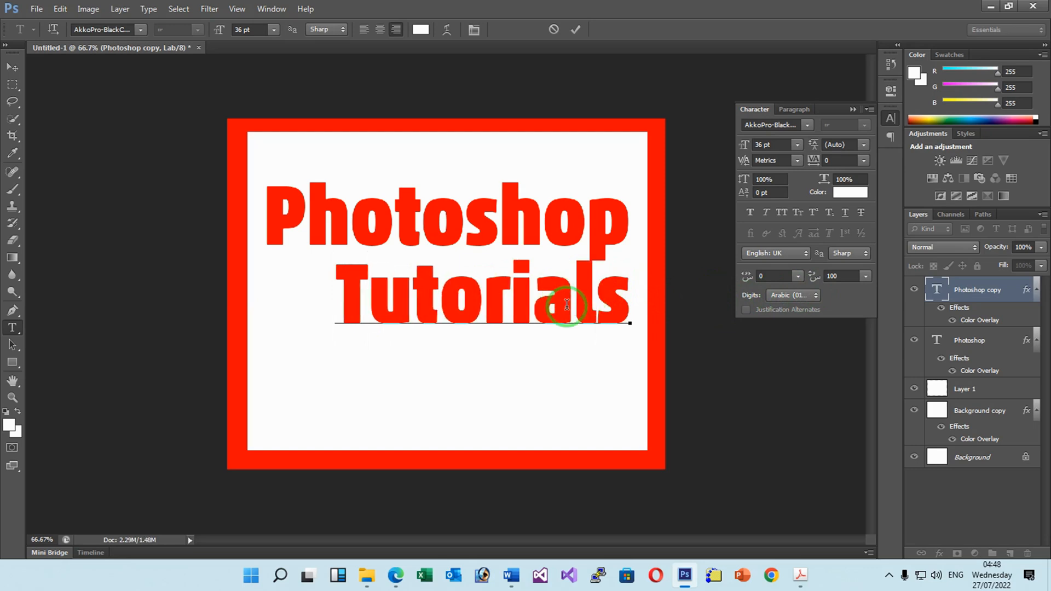
{"action": "left_click", "coordinate": [12, 66]}
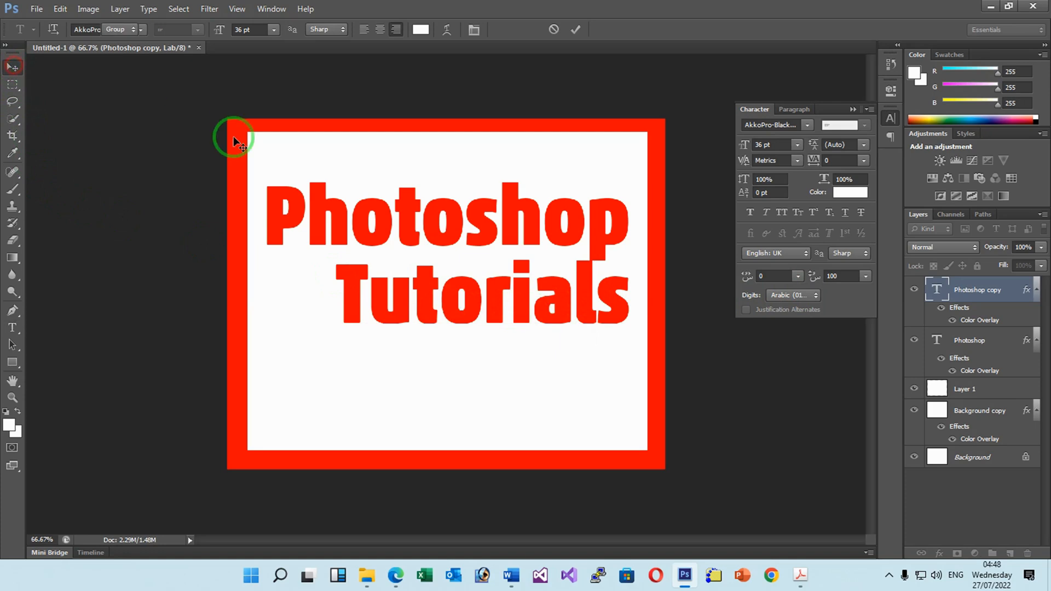
{"action": "left_click_drag", "start_coordinate": [434, 301], "coordinate": [385, 304]}
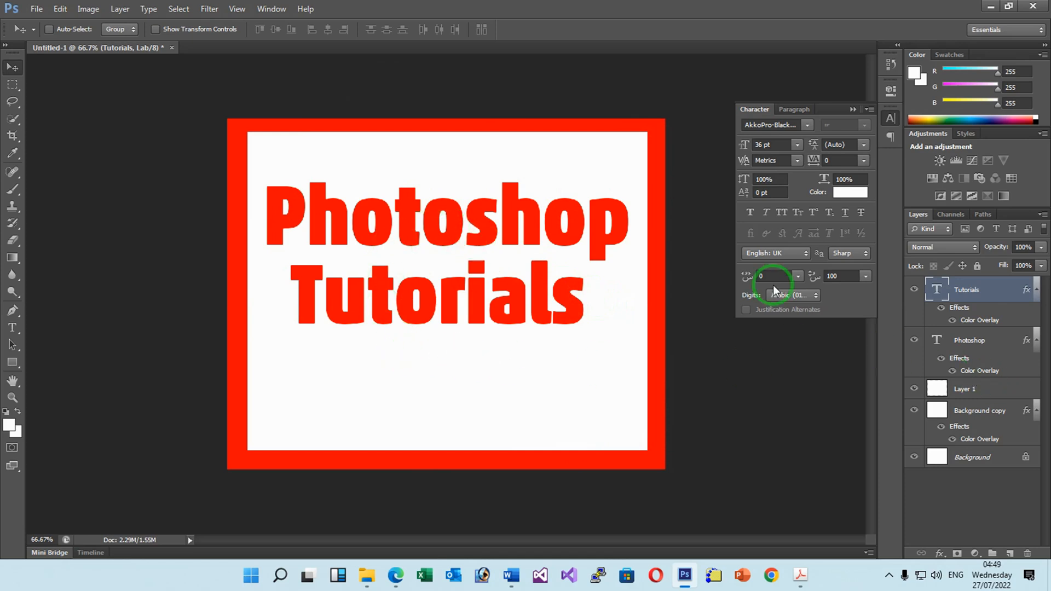
Add a Bevel & Emboss layer style with a size of 5 px to the Photoshop text layer
{"action": "left_click", "coordinate": [998, 351]}
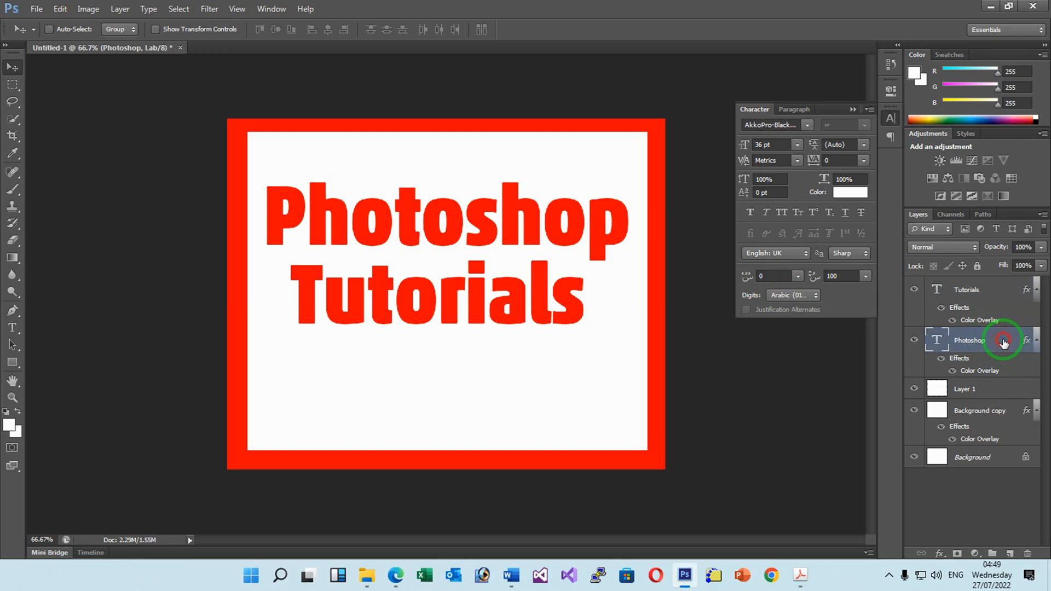
{"action": "double_click", "coordinate": [1003, 343]}
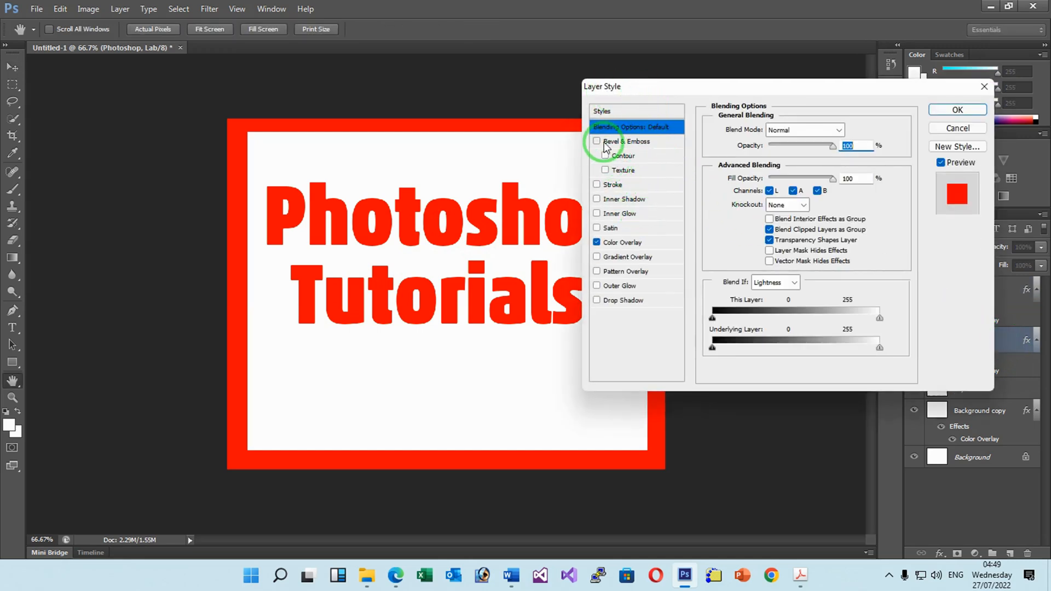
{"action": "left_click", "coordinate": [596, 141]}
{"action": "left_click", "coordinate": [616, 141]}
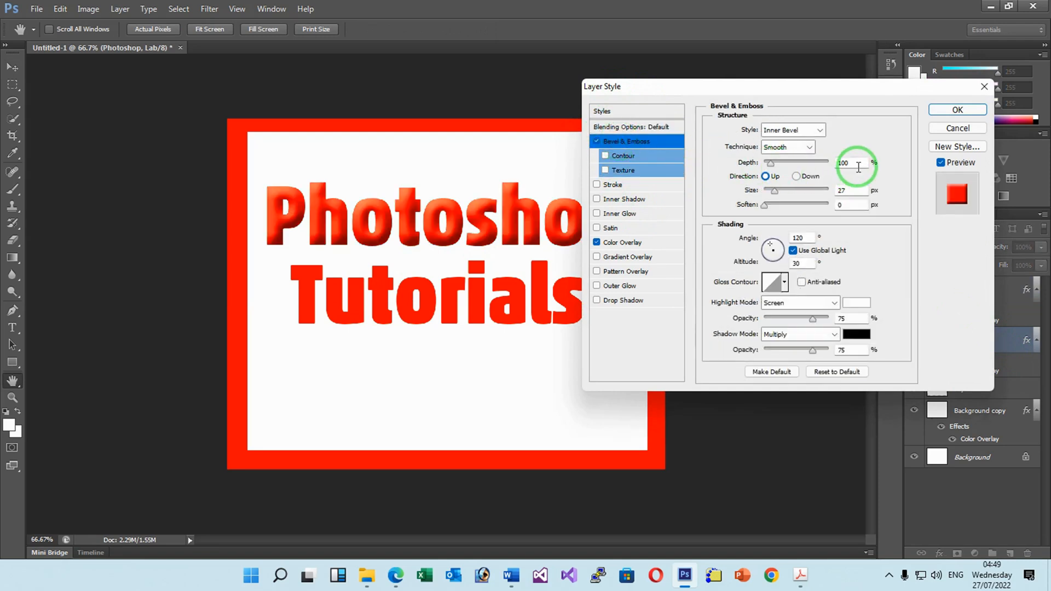
{"action": "double_click", "coordinate": [848, 192]}
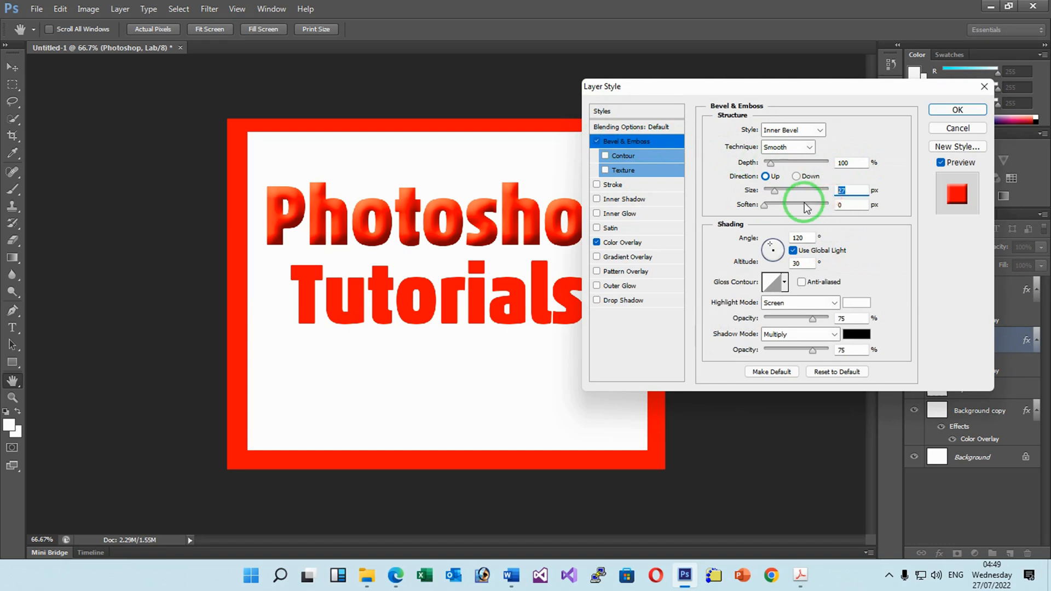
{"action": "type", "text": "5"}
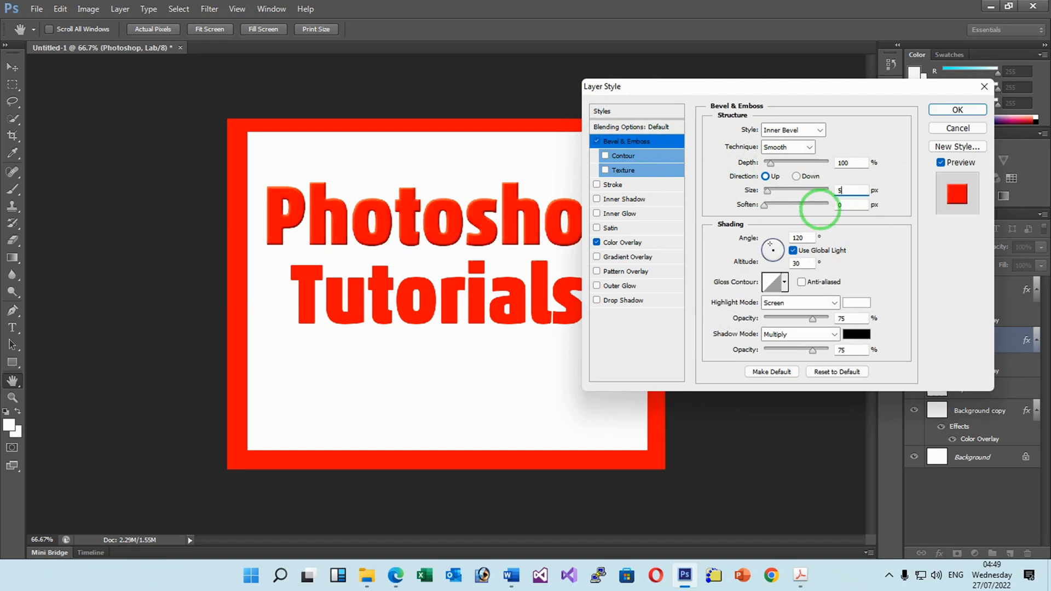
{"action": "left_click", "coordinate": [943, 109]}
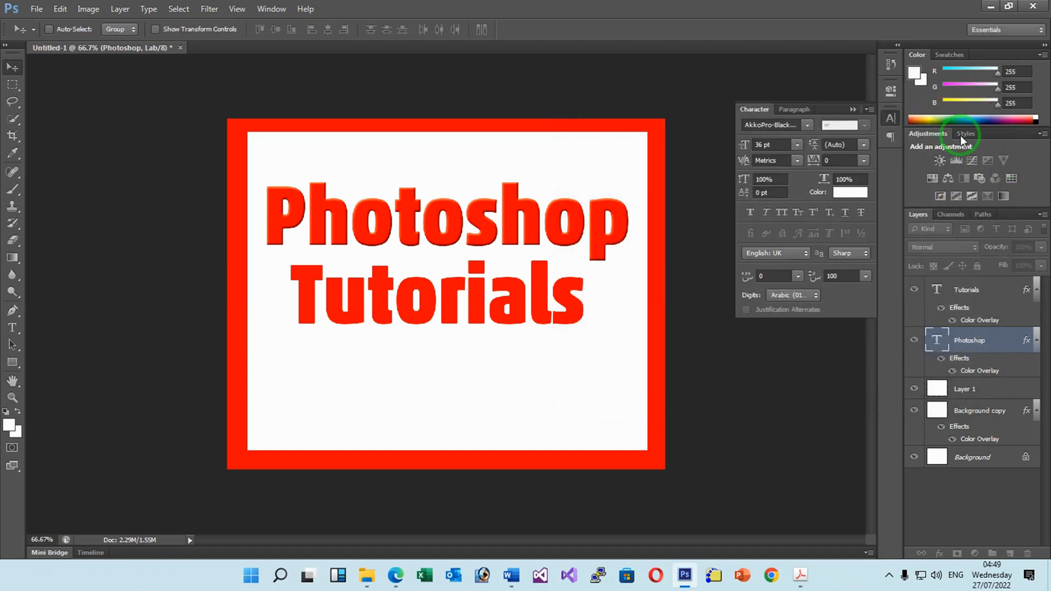
Copy the layer style from the Photoshop text layer and paste it onto the Tutorials text layer
{"action": "right_click", "coordinate": [996, 343]}
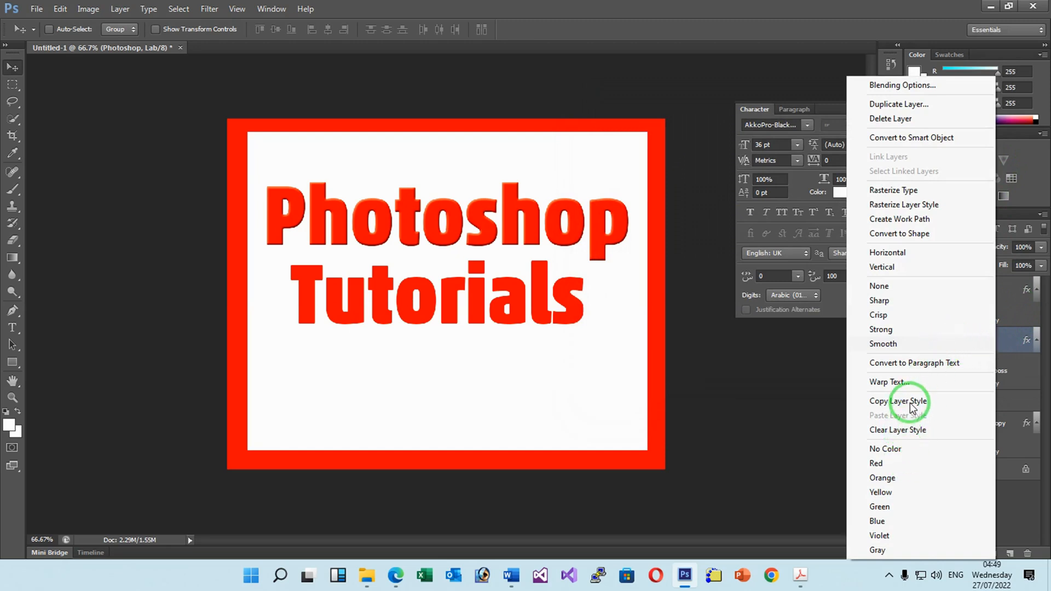
{"action": "left_click", "coordinate": [911, 406]}
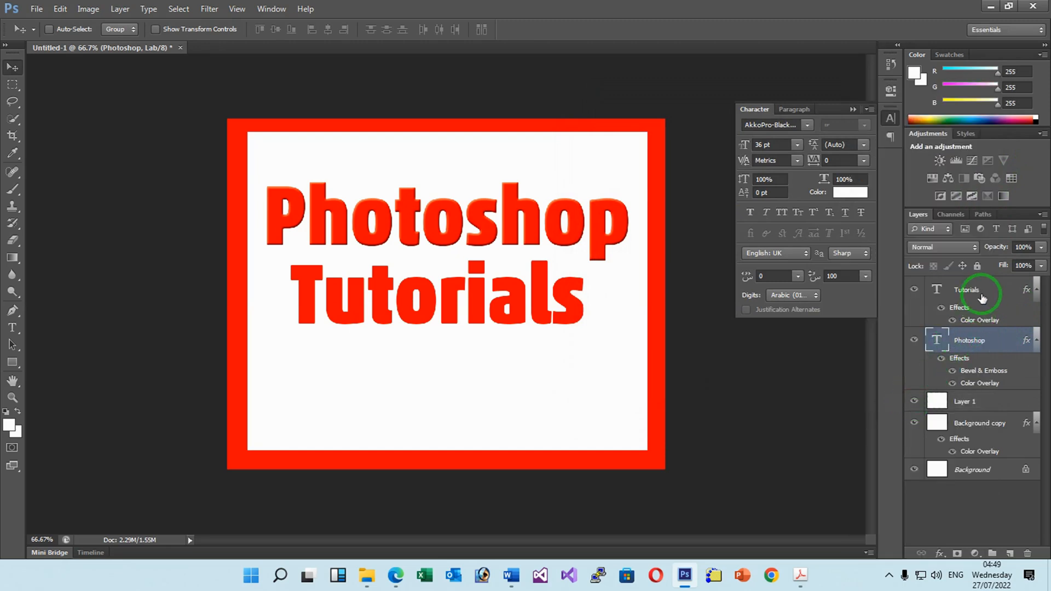
{"action": "right_click", "coordinate": [982, 293]}
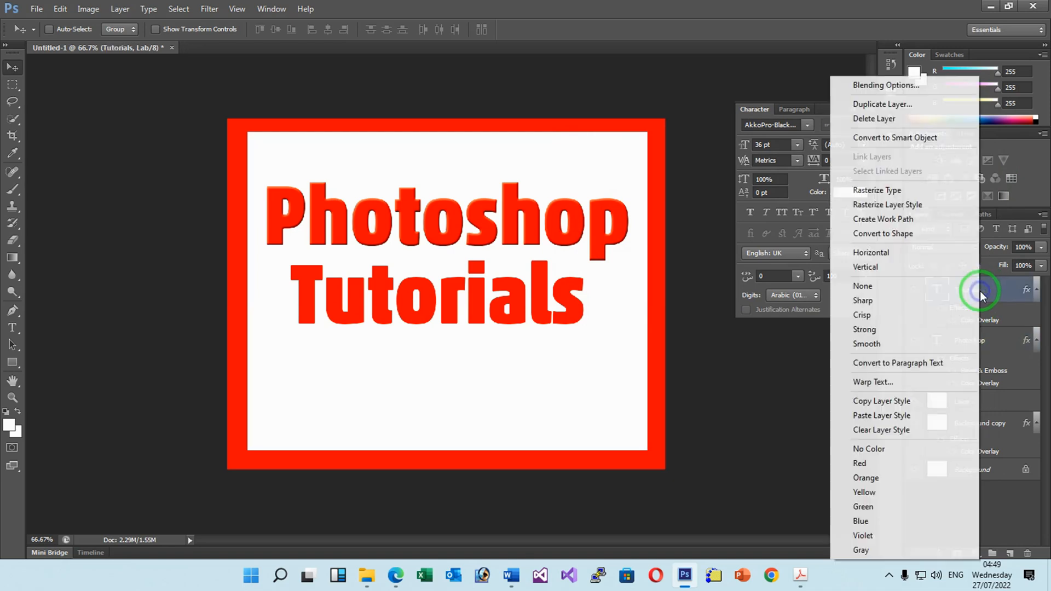
{"action": "left_click", "coordinate": [905, 416]}
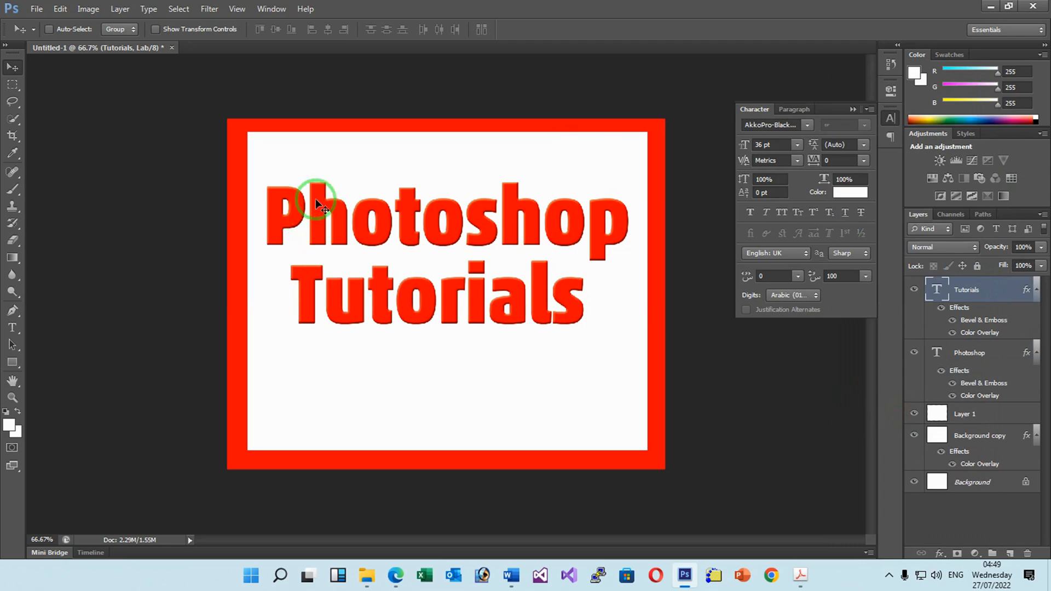